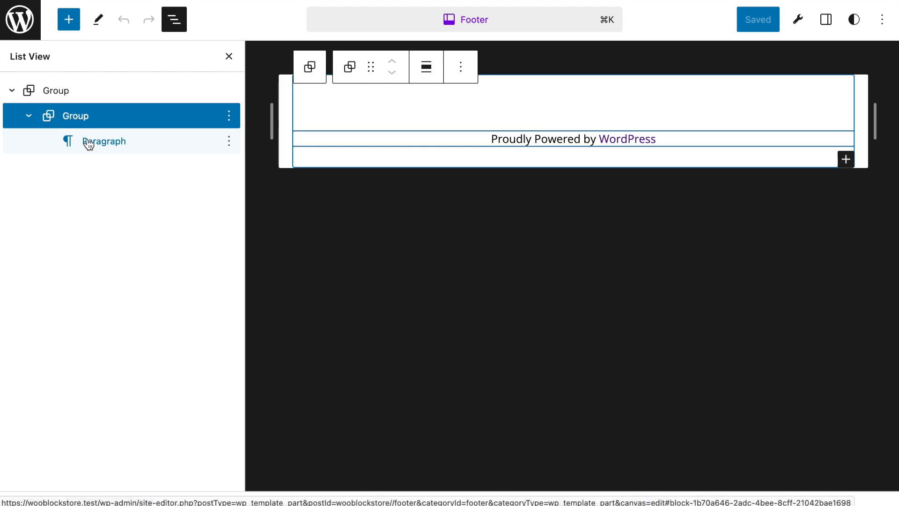
- Set the alignment of the footer's inner Group block to Wide width
{"action": "left_click", "coordinate": [112, 149]}
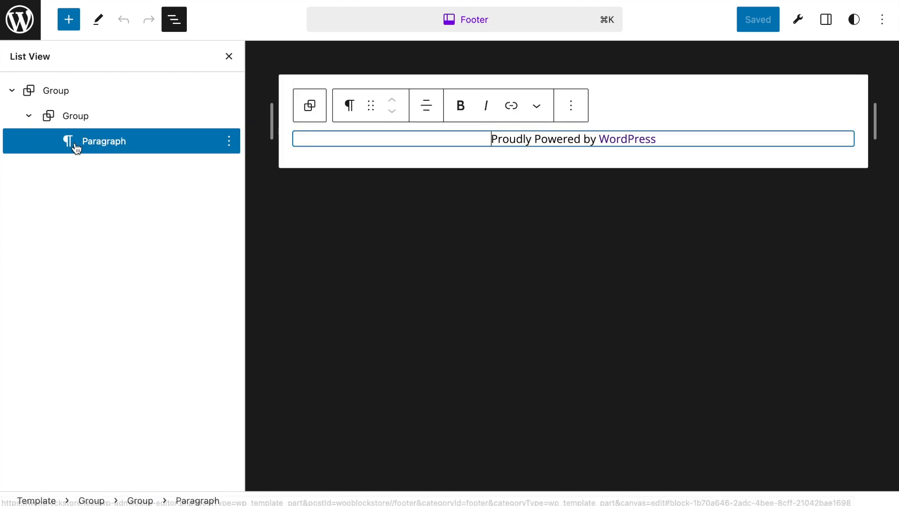
{"action": "left_click", "coordinate": [100, 120]}
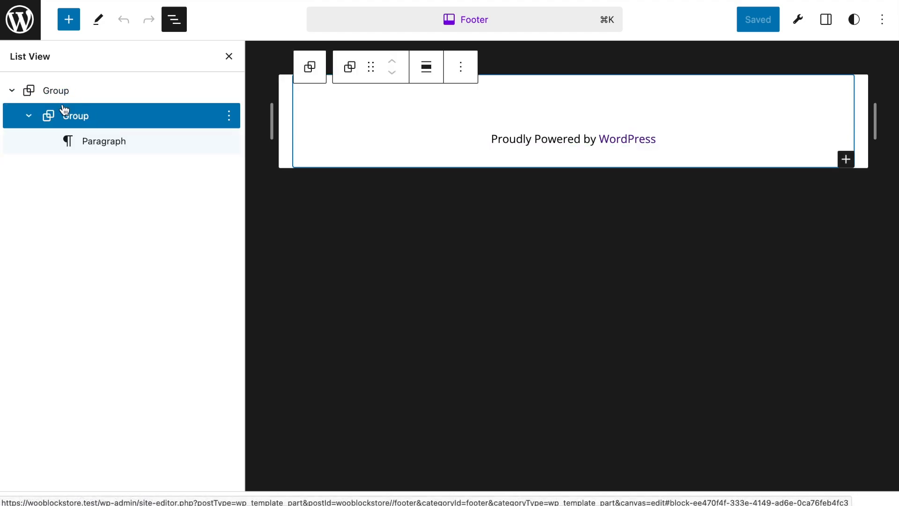
{"action": "left_click", "coordinate": [426, 67]}
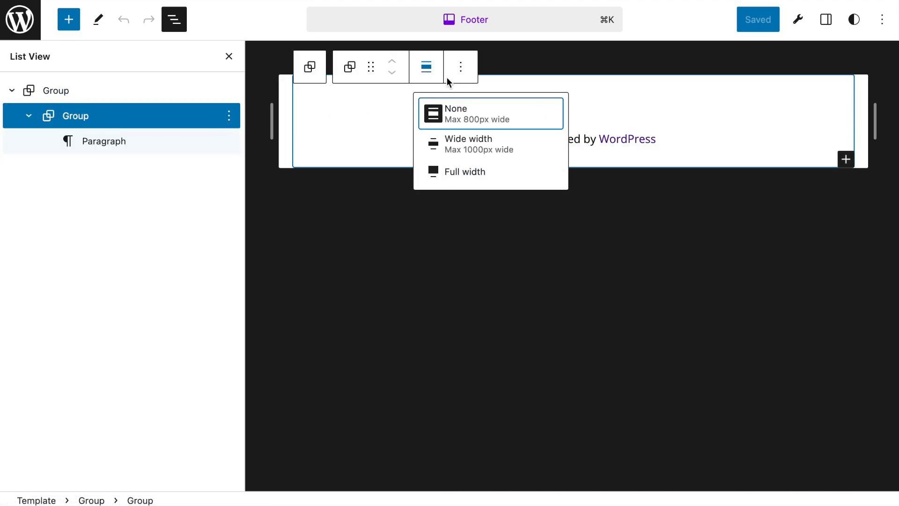
{"action": "left_click", "coordinate": [500, 153]}
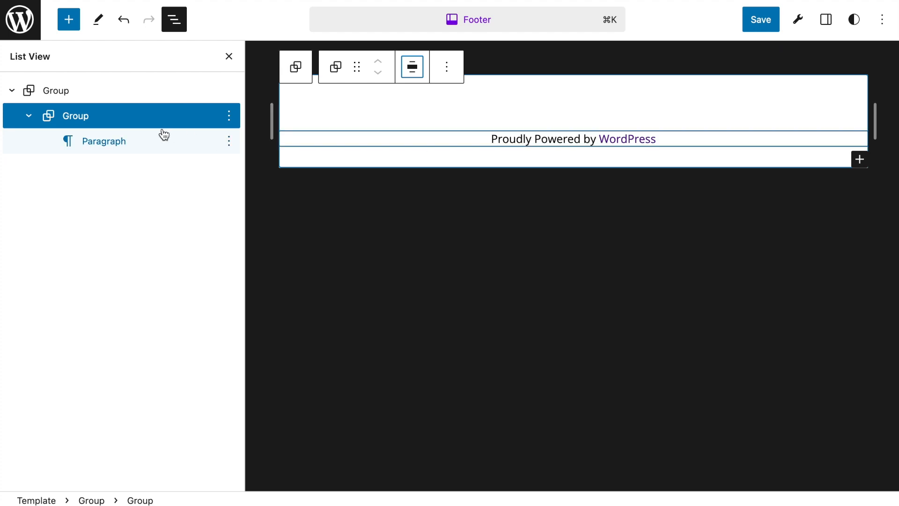
- Give the footer's outer Group block a black background and white text
{"action": "left_click", "coordinate": [42, 91]}
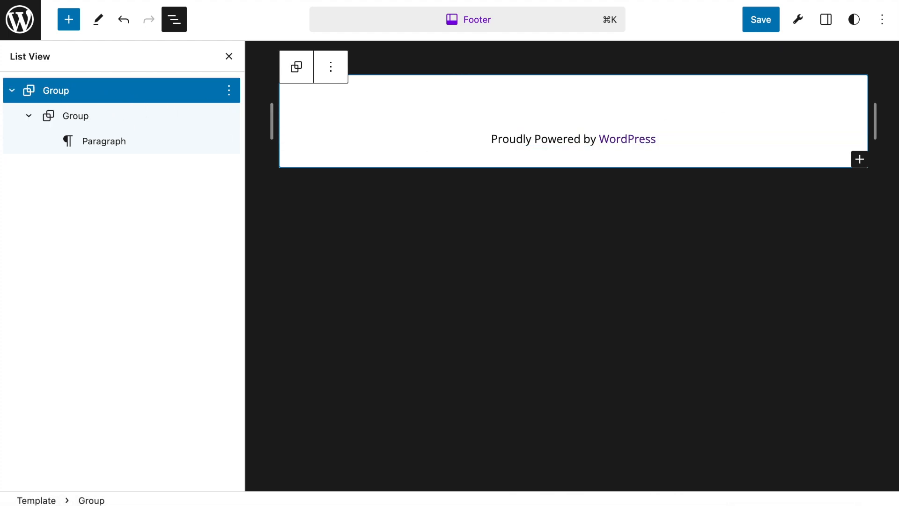
{"action": "left_click", "coordinate": [827, 21]}
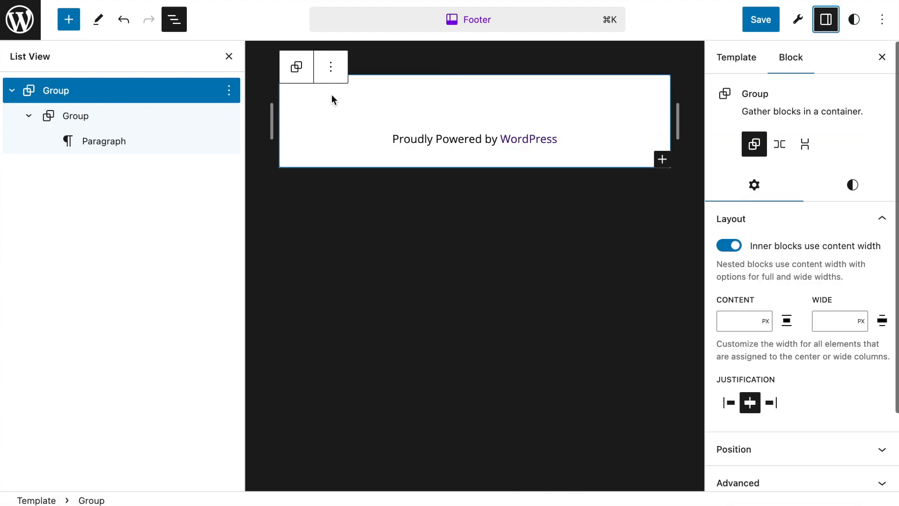
{"action": "left_click", "coordinate": [850, 191]}
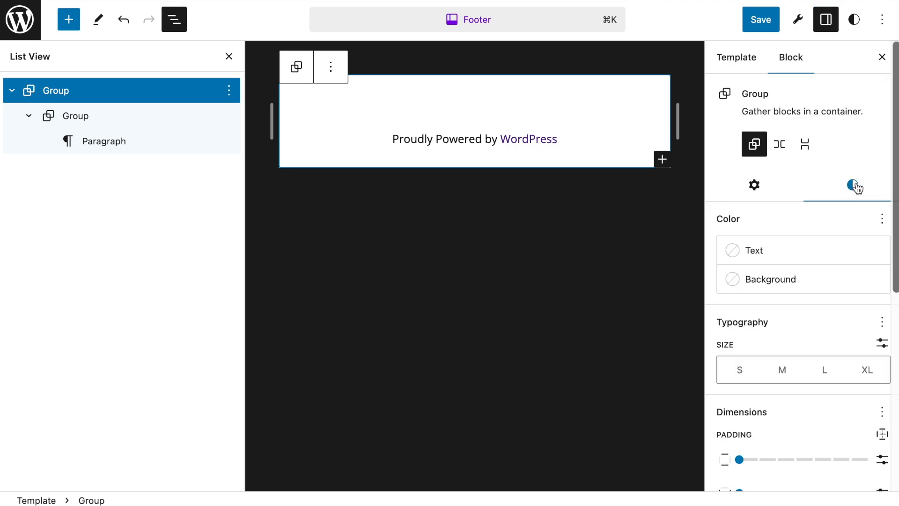
{"action": "left_click", "coordinate": [774, 285]}
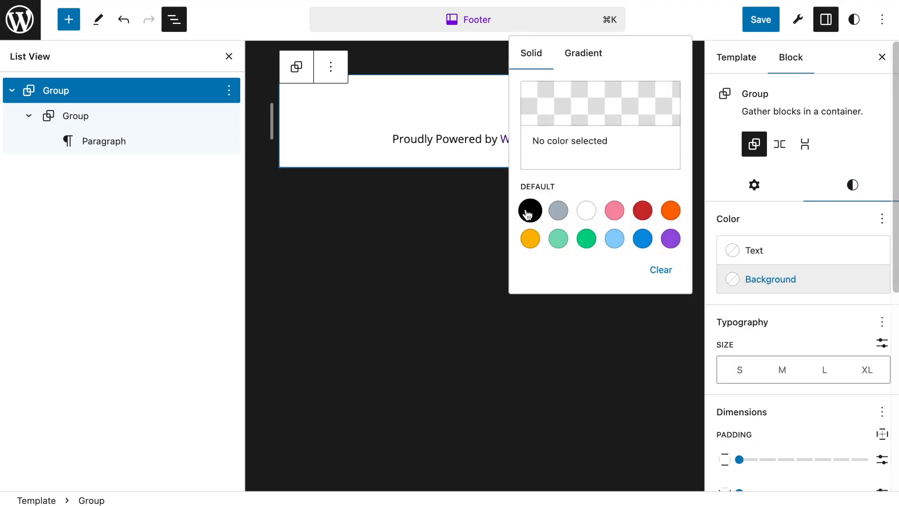
{"action": "left_click", "coordinate": [530, 210]}
{"action": "left_click", "coordinate": [754, 252]}
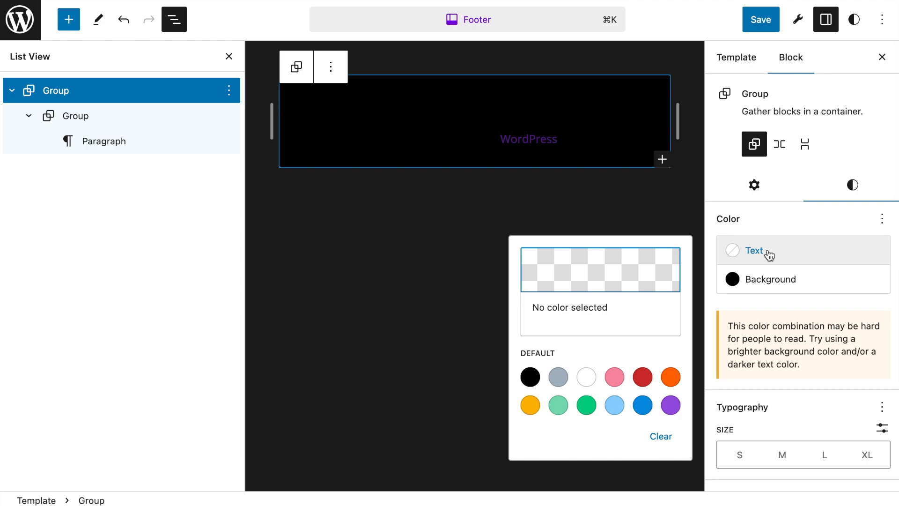
{"action": "left_click", "coordinate": [588, 380]}
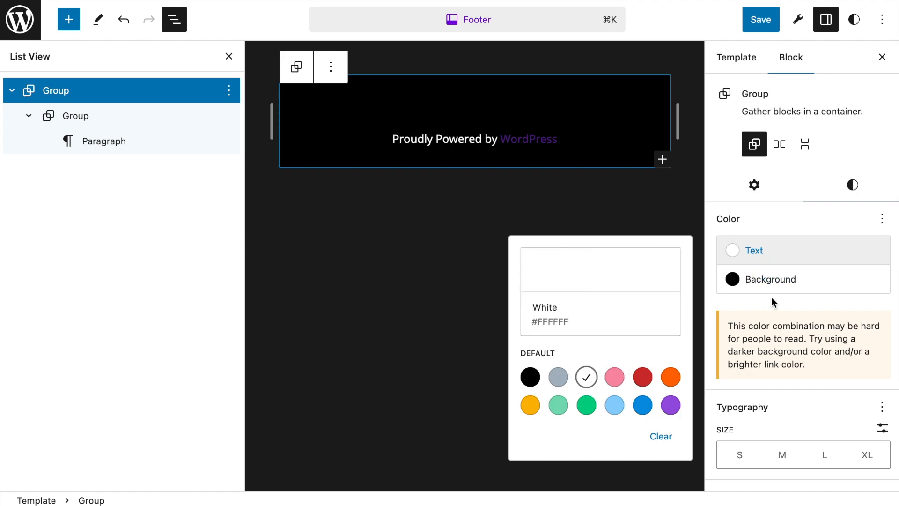
- Select the inner Group block and hide the block settings and the List View
{"action": "left_click", "coordinate": [526, 143]}
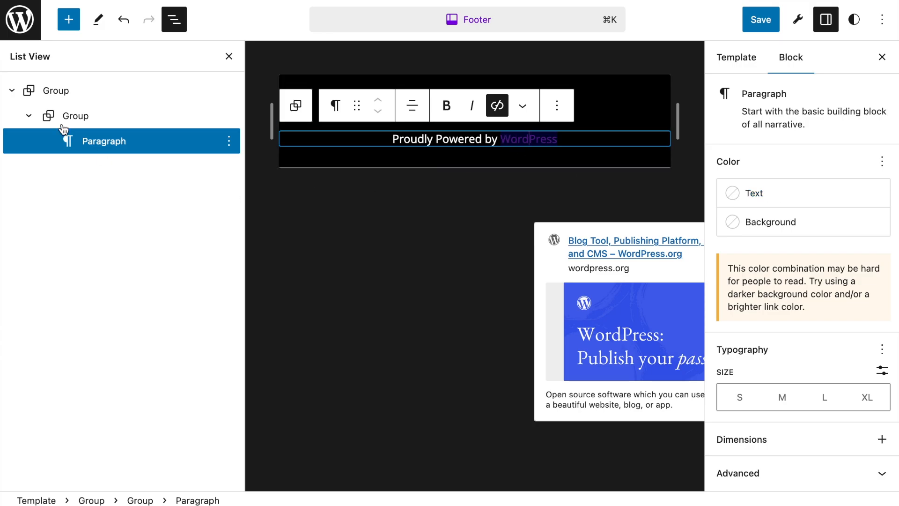
{"action": "left_click", "coordinate": [75, 116]}
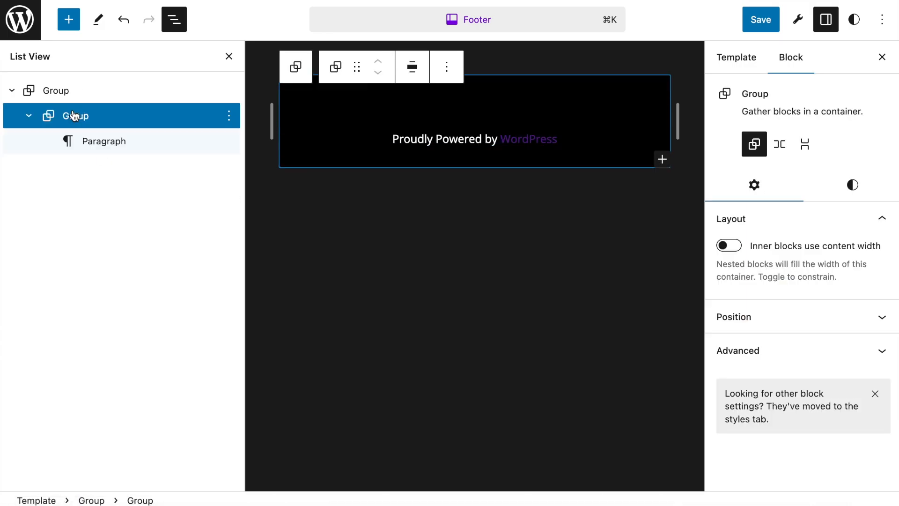
{"action": "left_click", "coordinate": [883, 58]}
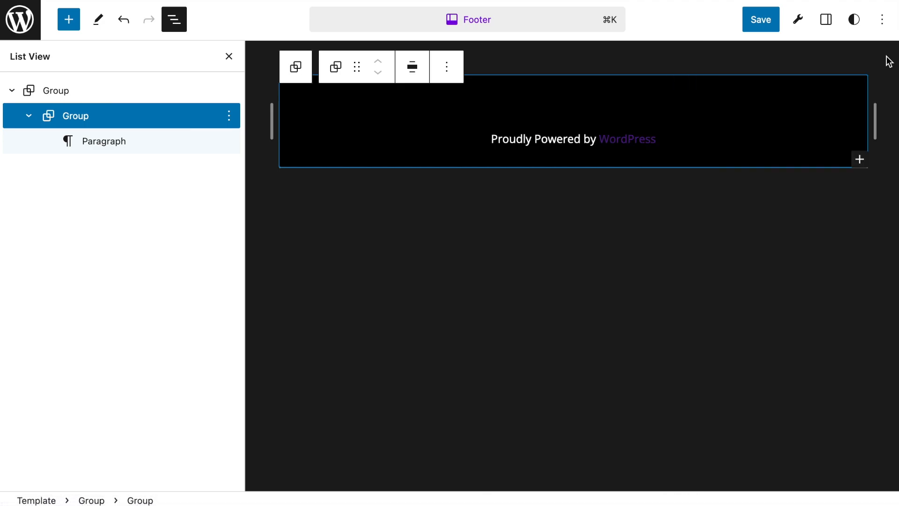
{"action": "left_click", "coordinate": [230, 56]}
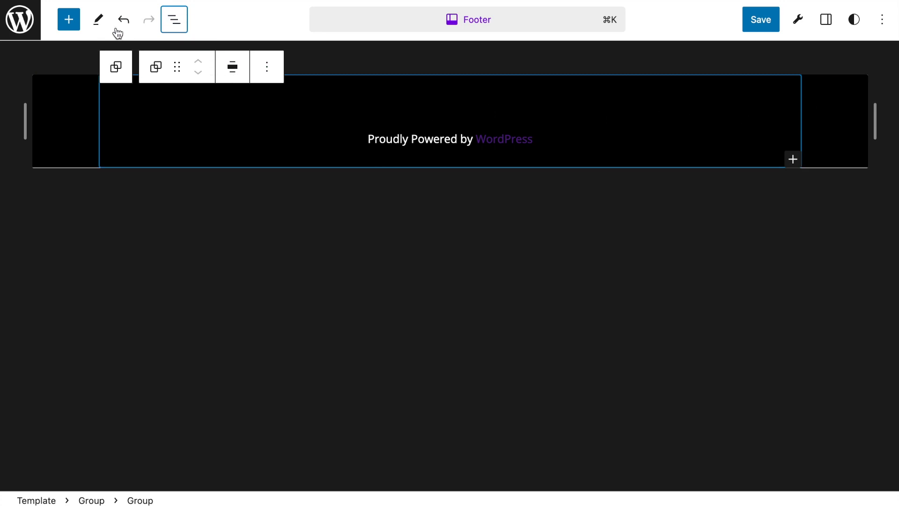
- Insert a Columns block with the 33 / 33 / 33 variation below the credit text in the footer
{"action": "left_click", "coordinate": [77, 24]}
{"action": "mouse_move", "coordinate": [148, 262]}
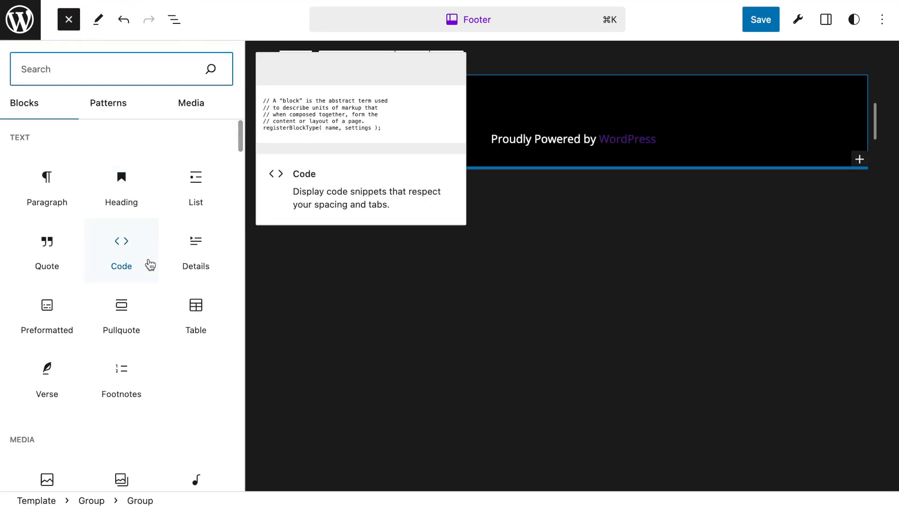
{"action": "scroll", "coordinate": [149, 263], "scroll_direction": "down", "scroll_amount": 2}
{"action": "type", "text": "colu"}
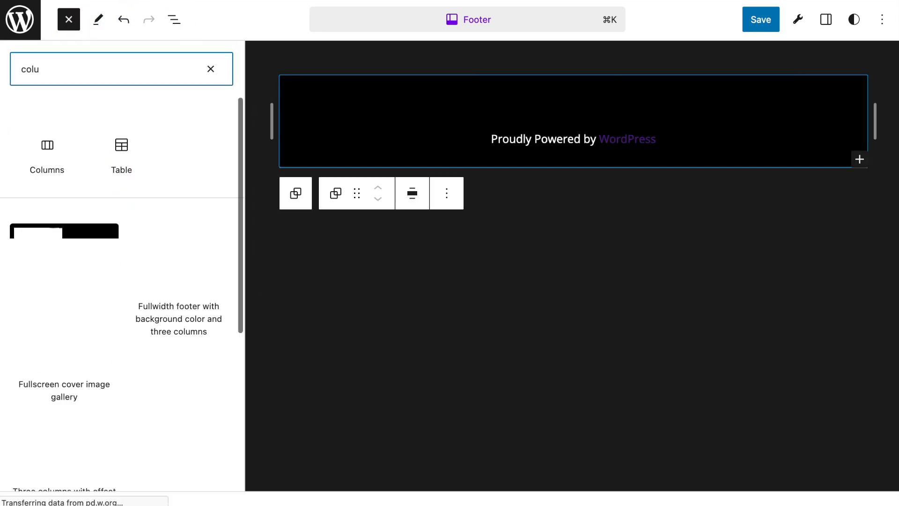
{"action": "left_click", "coordinate": [42, 149]}
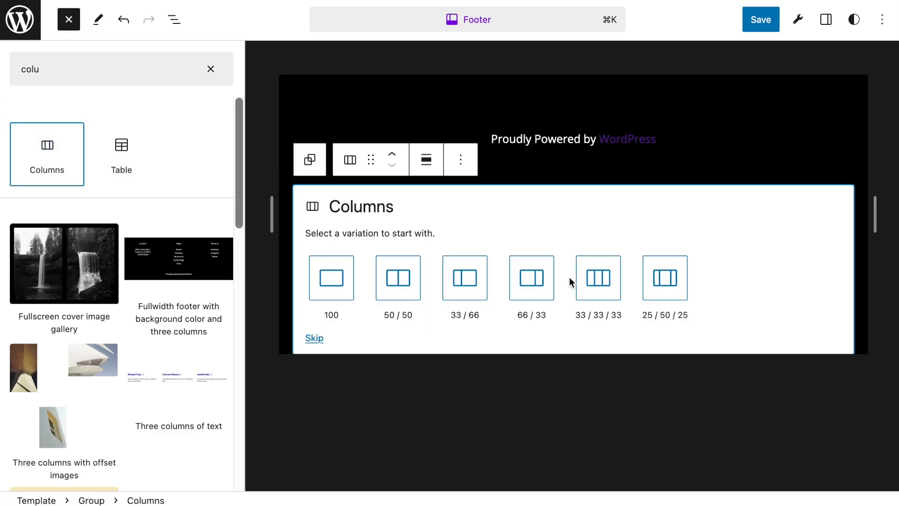
{"action": "left_click", "coordinate": [601, 279]}
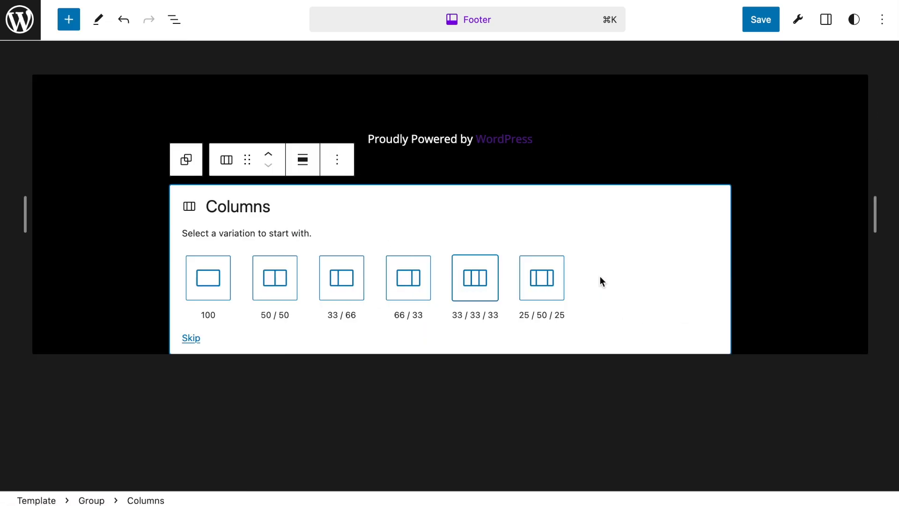
{"action": "left_click", "coordinate": [470, 281]}
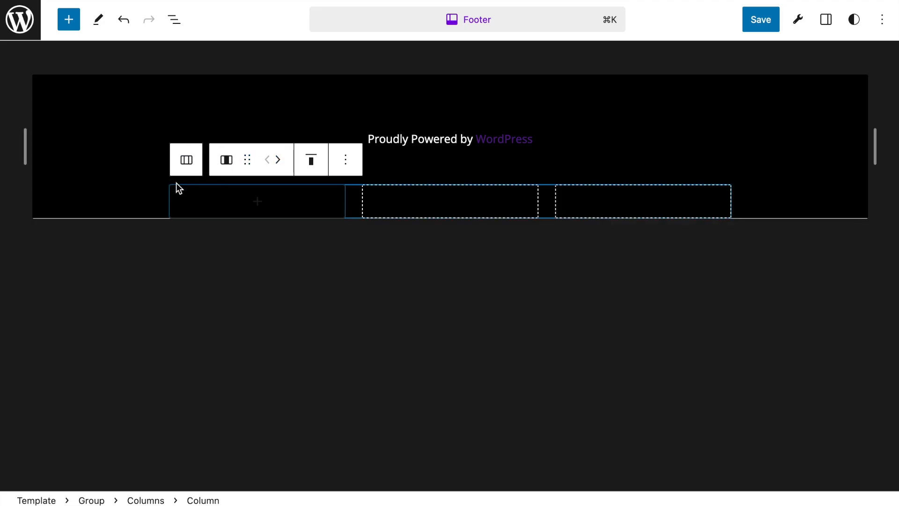
- Move the Columns block into the inner Group and place it above the "Proudly Powered by WordPress" paragraph
{"action": "left_click", "coordinate": [190, 165]}
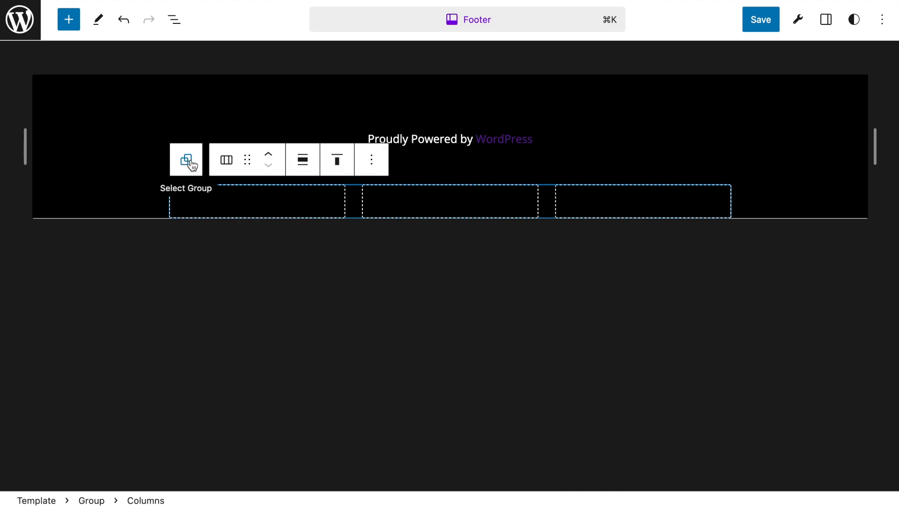
{"action": "double_click", "coordinate": [150, 502]}
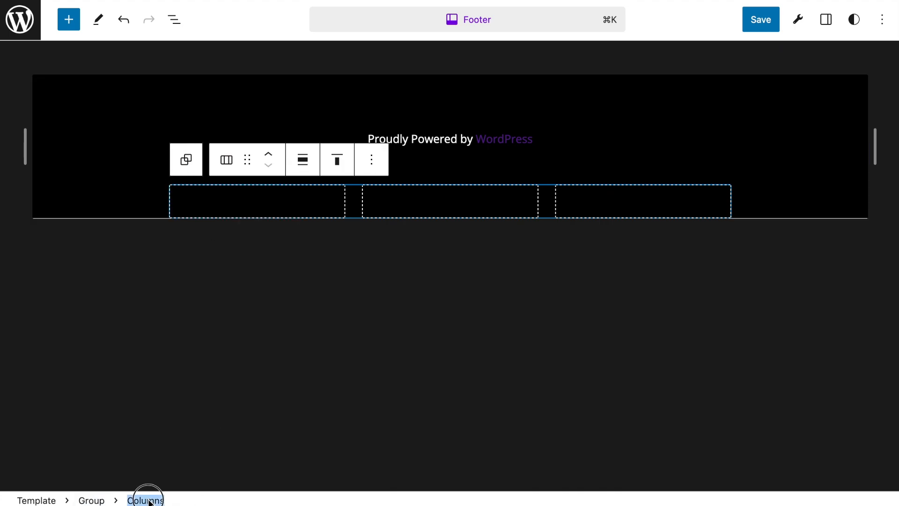
{"action": "left_click", "coordinate": [174, 19]}
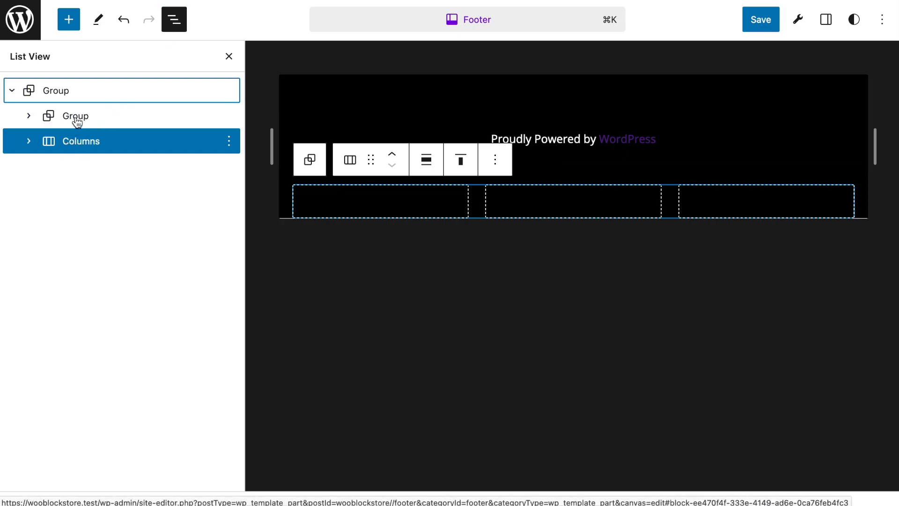
{"action": "left_click_drag", "start_coordinate": [84, 148], "coordinate": [89, 122]}
{"action": "left_click", "coordinate": [28, 116]}
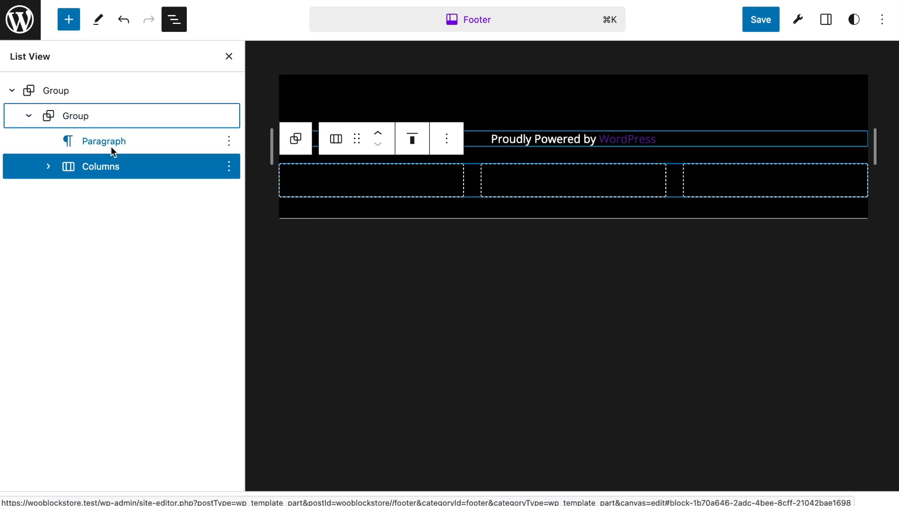
{"action": "left_click", "coordinate": [379, 133]}
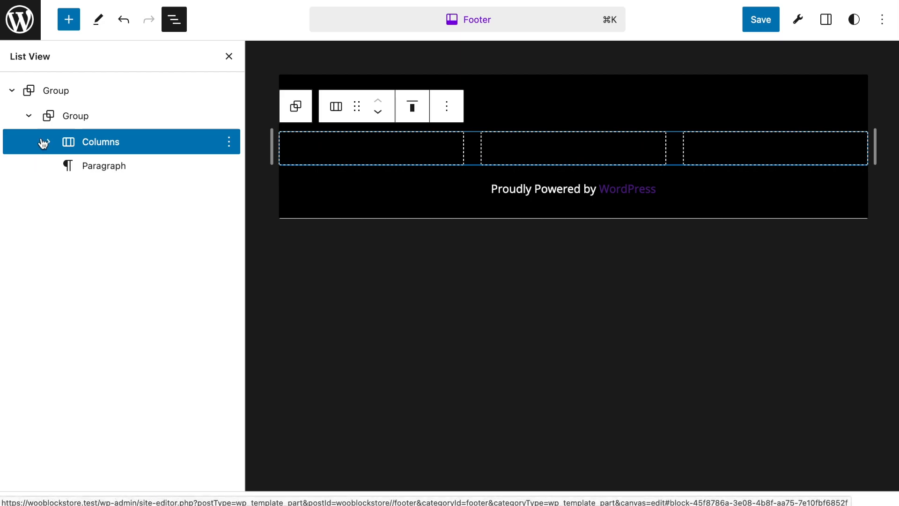
- Add a paragraph to the first column and fill it with the "Lorem Ipsum is simply dummy text" passage
{"action": "left_click", "coordinate": [354, 153]}
{"action": "left_click", "coordinate": [370, 150]}
{"action": "left_click", "coordinate": [647, 340]}
{"action": "left_click", "coordinate": [338, 139]}
{"action": "type", "text": "I"}
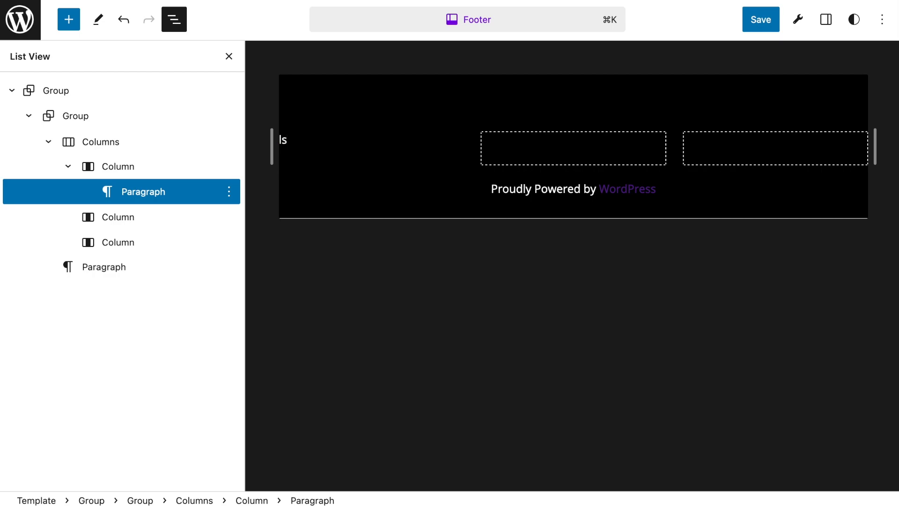
{"action": "key", "text": "Return"}
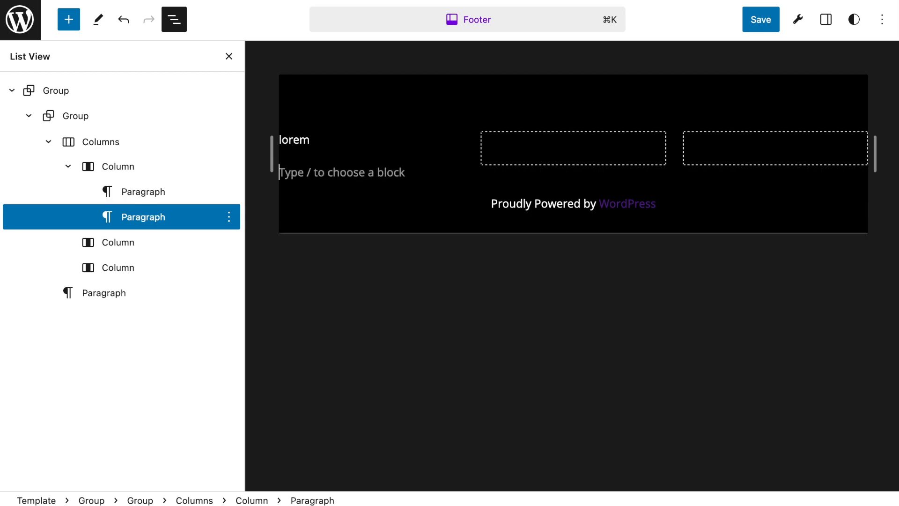
{"action": "key", "text": "super+z"}
{"action": "double_click", "coordinate": [304, 140]}
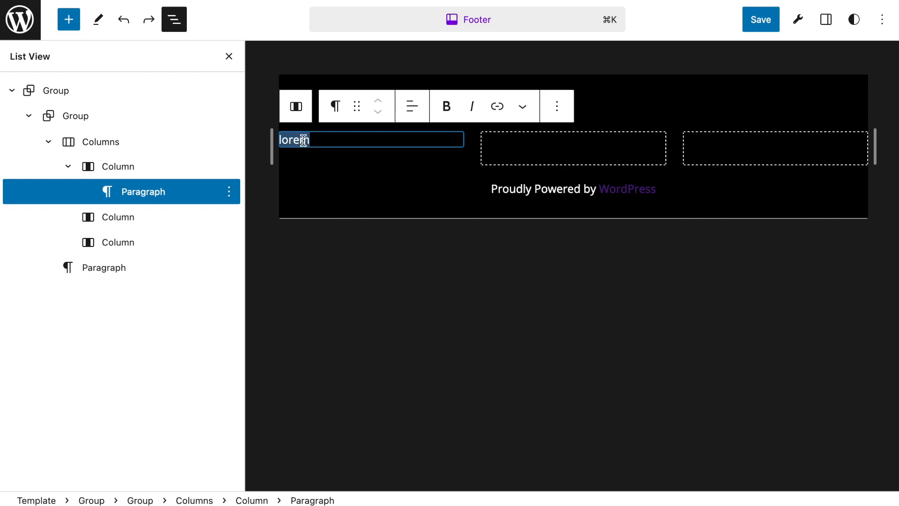
{"action": "double_click", "coordinate": [301, 140]}
{"action": "type", "text": "Lorem Ipsum is simply dummy text of the printing and typesetting industry. Lorem Ipsum has been the industry's standard dummy text ever since the 1500s, when an unknown printer took a galley of type and scrambled it to make a type specimen book."}
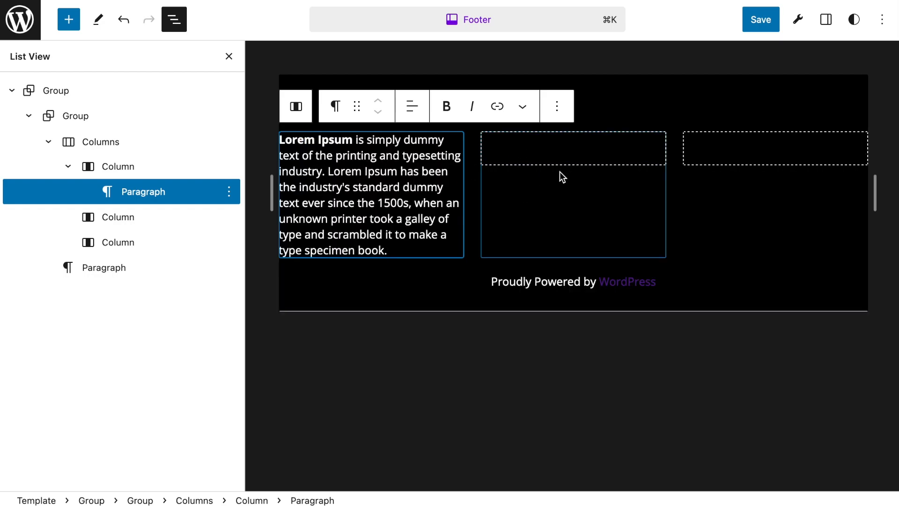
- Add a paragraph with the same Lorem Ipsum passage to the second column
{"action": "left_click", "coordinate": [567, 151]}
{"action": "left_click", "coordinate": [573, 149]}
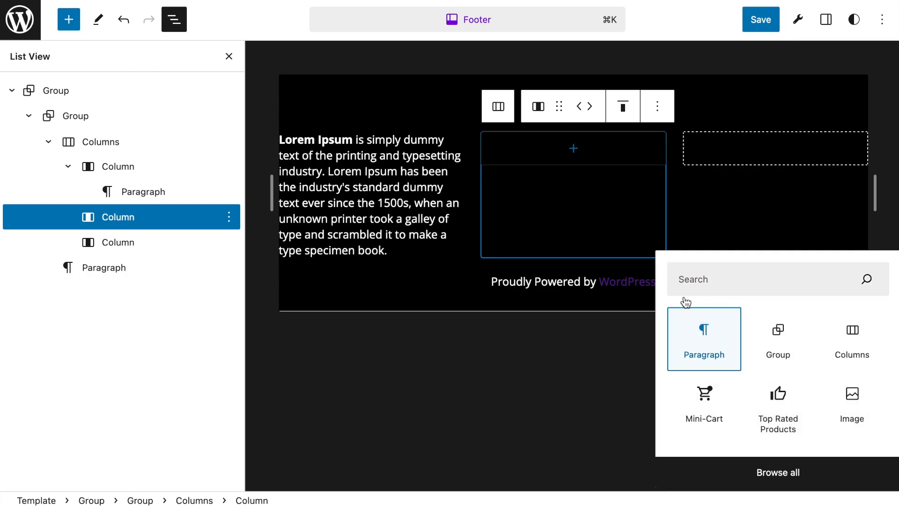
{"action": "left_click", "coordinate": [688, 309]}
{"action": "type", "text": "Lorem Ipsum is simply dummy text of the printing and typesetting industry. Lorem Ipsum has been the industry's standard dummy text ever since the 1500s, when an unknown printer took a galley of type and scrambled it to make a type specimen book."}
- Add a paragraph with the same Lorem Ipsum passage to the third column
{"action": "left_click", "coordinate": [775, 151]}
{"action": "left_click", "coordinate": [774, 147]}
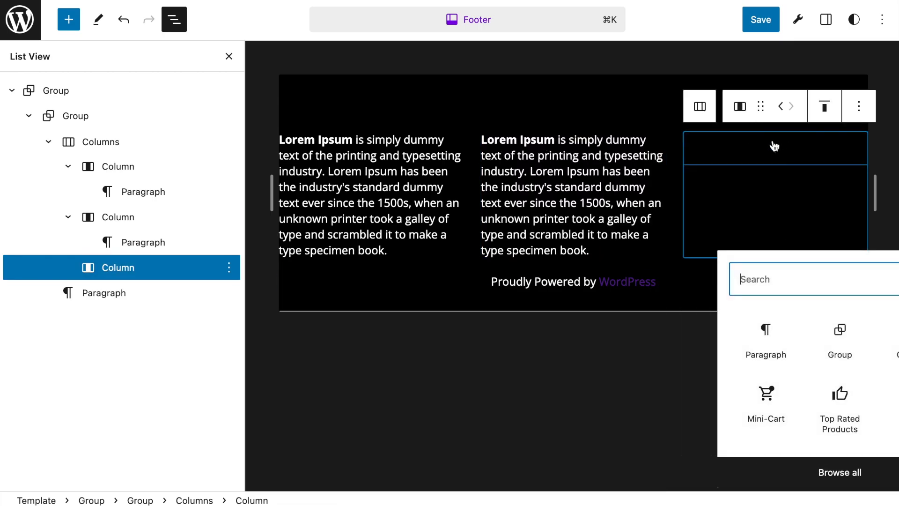
{"action": "left_click", "coordinate": [766, 338]}
{"action": "type", "text": "Lorem Ipsum is simply dummy text of the printing and typesetting industry. Lorem Ipsum has been the industry's standard dummy text ever since the 1500s, when an unknown printer took a galley of type and scrambled it to make a type specimen book."}
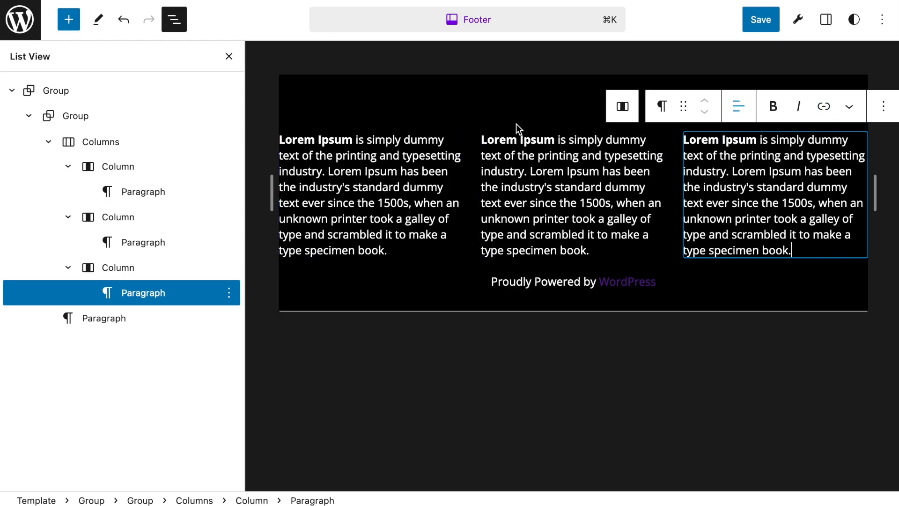
- Examine the nesting of the inner Group, Columns and Column blocks, and check the footer layout across the full canvas
{"action": "left_click", "coordinate": [113, 147]}
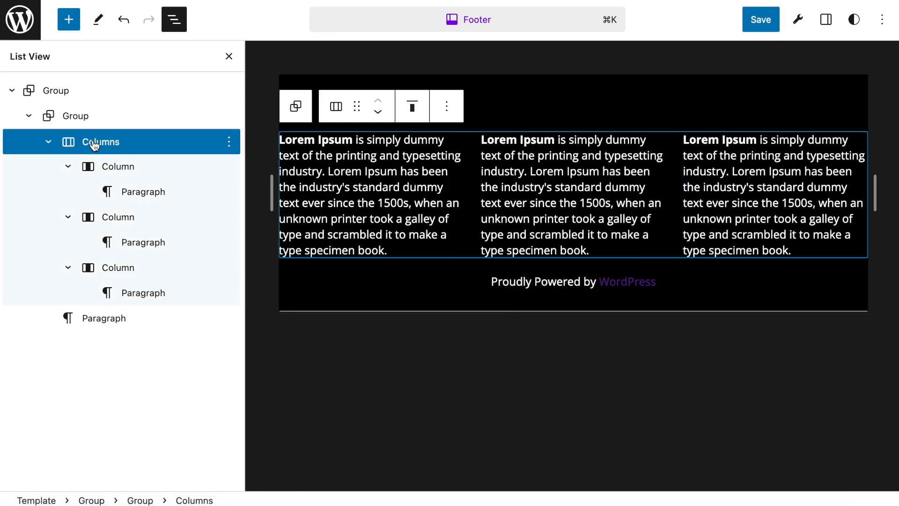
{"action": "left_click", "coordinate": [126, 168]}
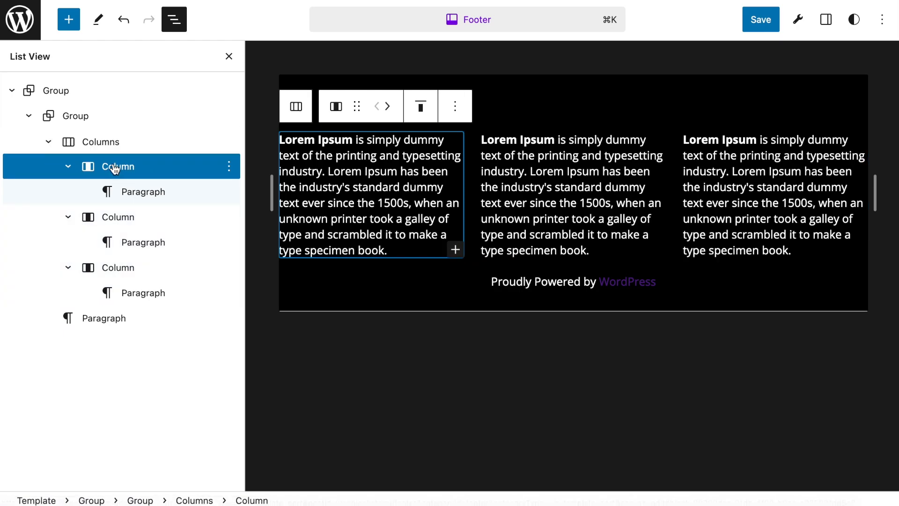
{"action": "left_click", "coordinate": [118, 147]}
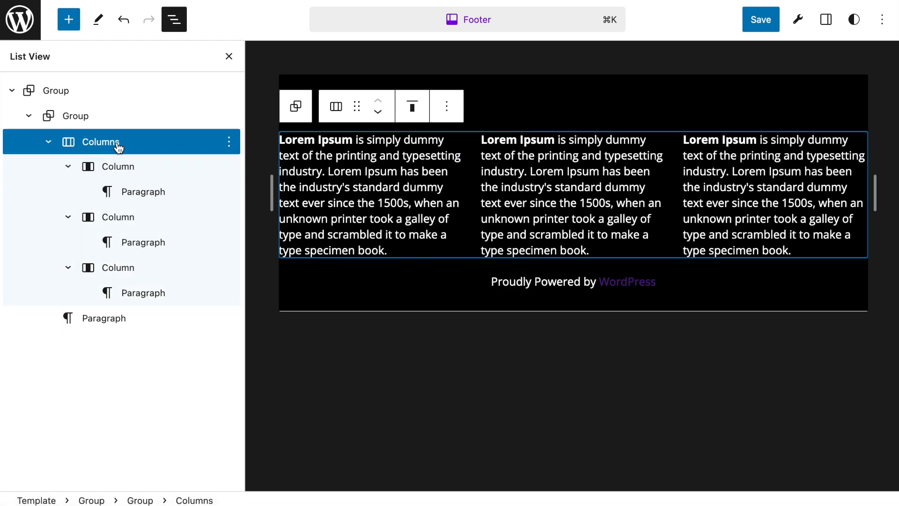
{"action": "left_click", "coordinate": [75, 116]}
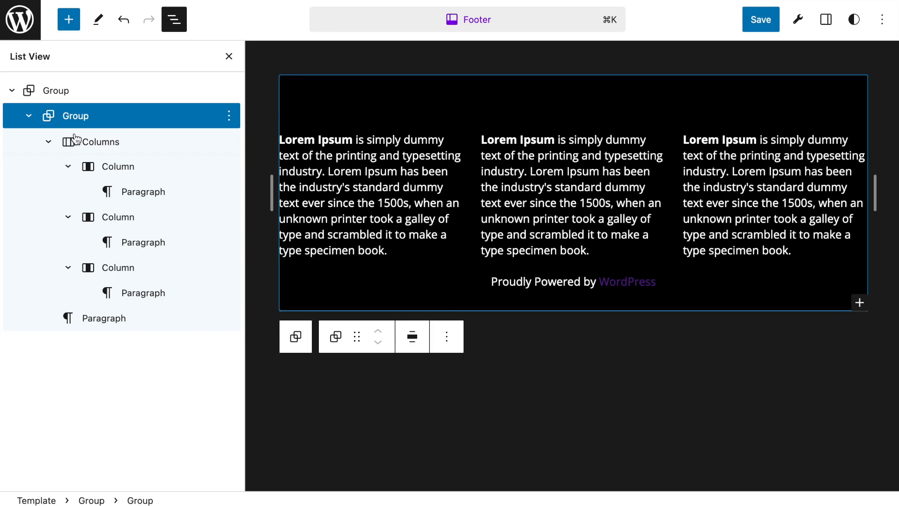
{"action": "left_click", "coordinate": [92, 143]}
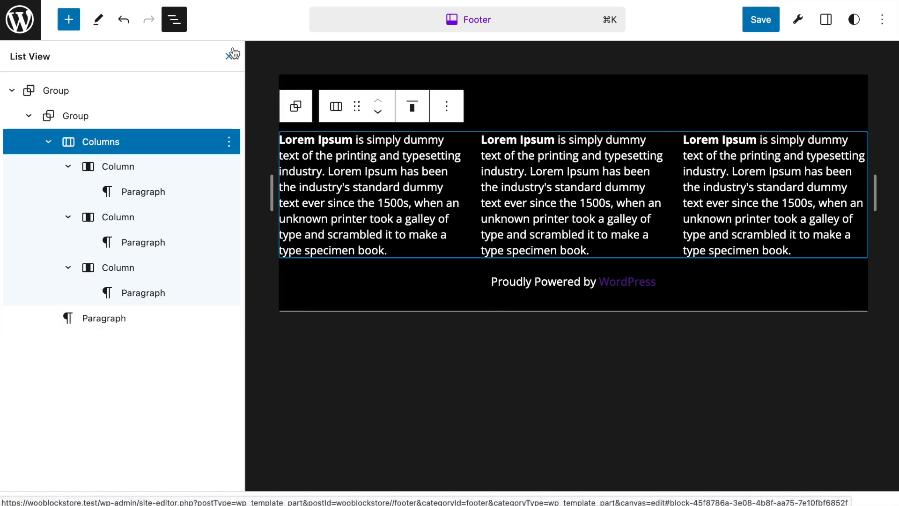
{"action": "left_click", "coordinate": [229, 56]}
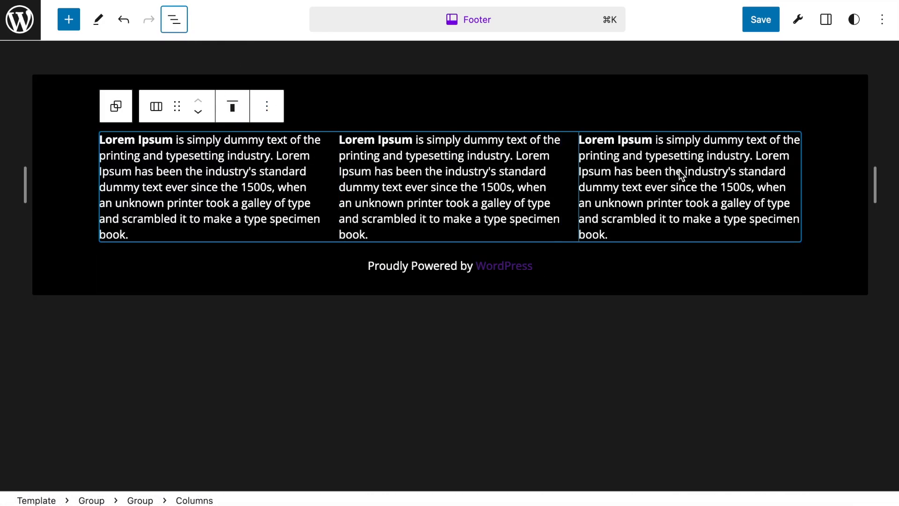
{"action": "mouse_move", "coordinate": [875, 187]}
{"action": "left_mouse_down"}
{"action": "mouse_move", "coordinate": [707, 187]}
{"action": "mouse_move", "coordinate": [876, 193]}
{"action": "left_mouse_up"}
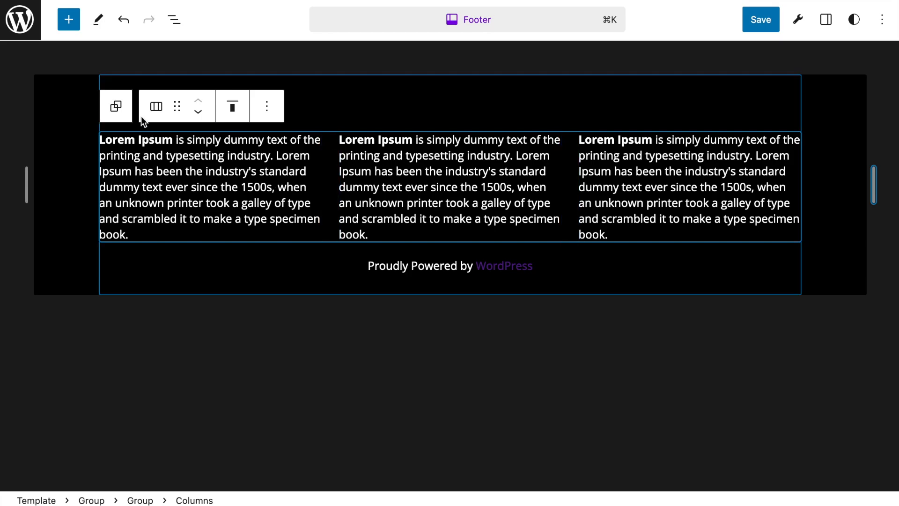
- Set the Columns block's vertical block spacing to 0 and check the stacked columns on a narrower canvas
{"action": "left_click", "coordinate": [184, 24]}
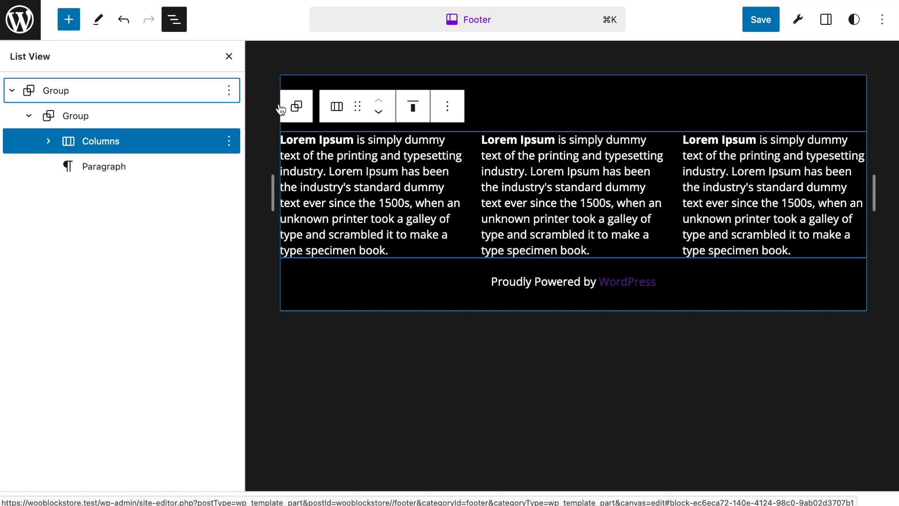
{"action": "left_click", "coordinate": [97, 145]}
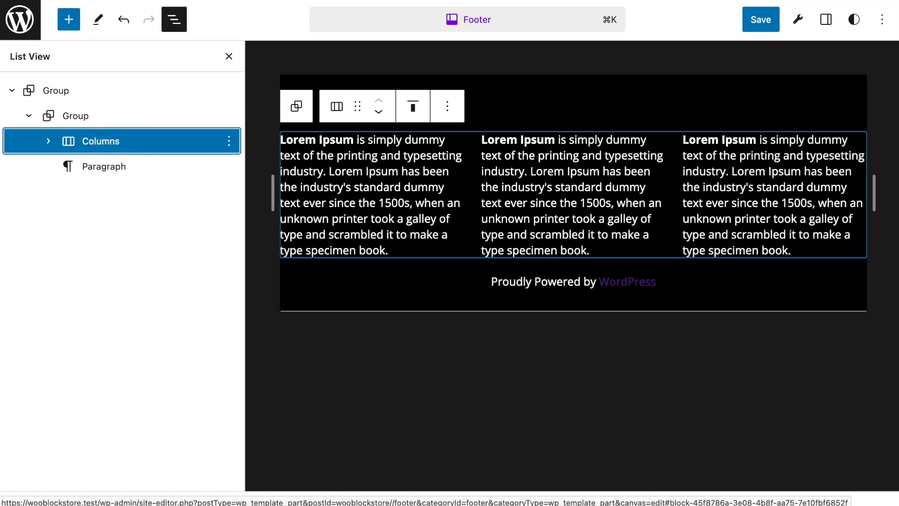
{"action": "left_click", "coordinate": [828, 21]}
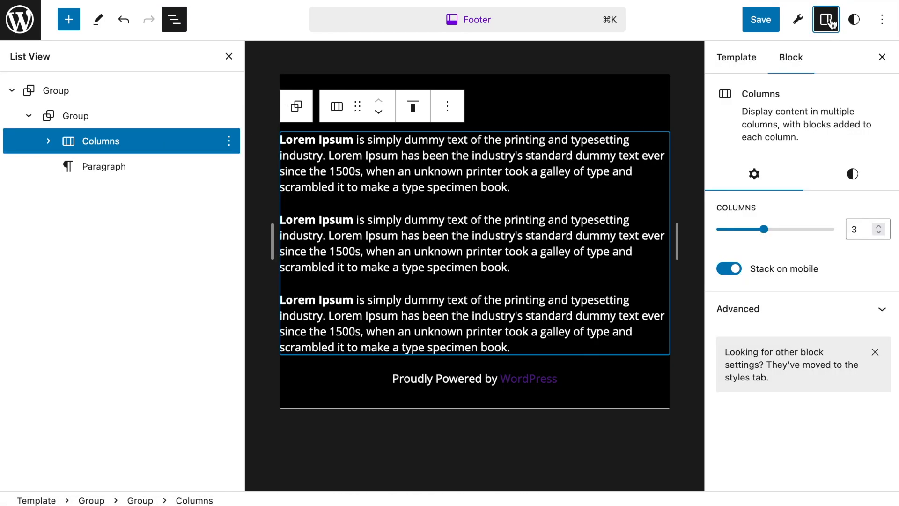
{"action": "left_click", "coordinate": [853, 174]}
{"action": "scroll", "coordinate": [789, 370], "scroll_direction": "down", "scroll_amount": 5}
{"action": "scroll", "coordinate": [778, 359], "scroll_direction": "down", "scroll_amount": 3}
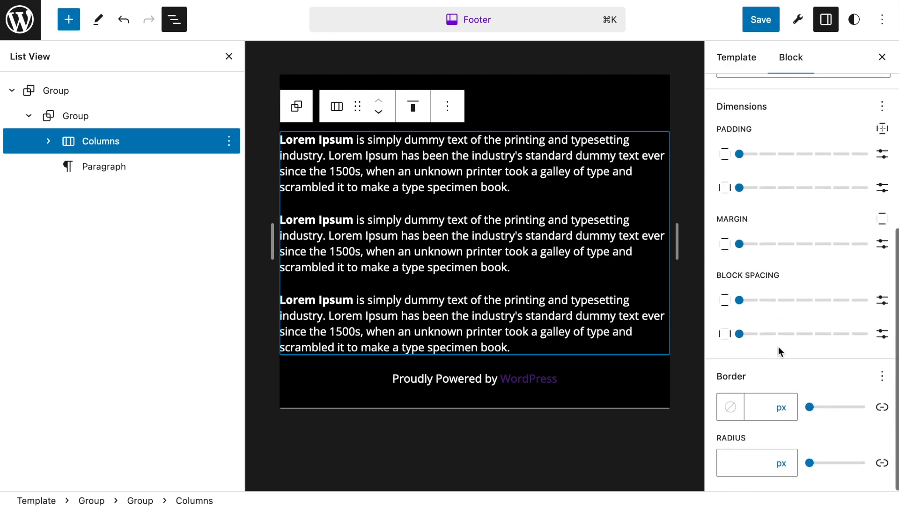
{"action": "left_click", "coordinate": [739, 301]}
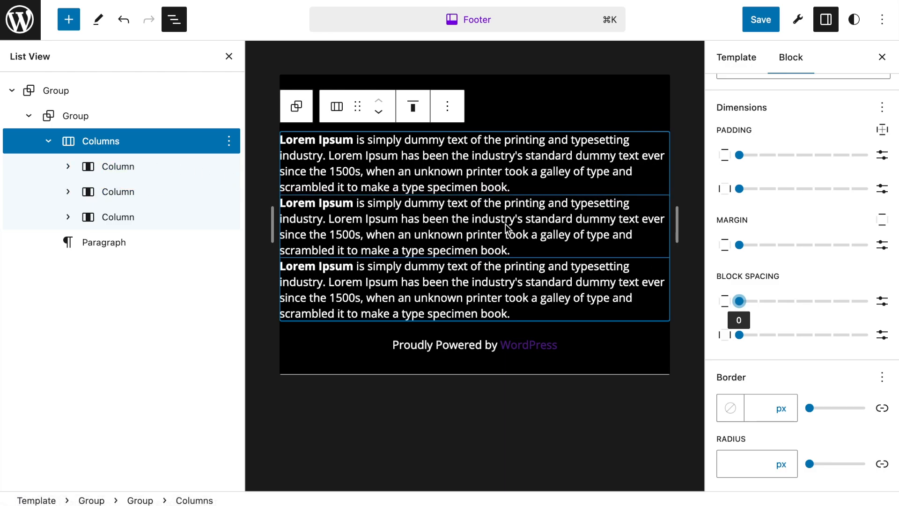
{"action": "left_click", "coordinate": [882, 56]}
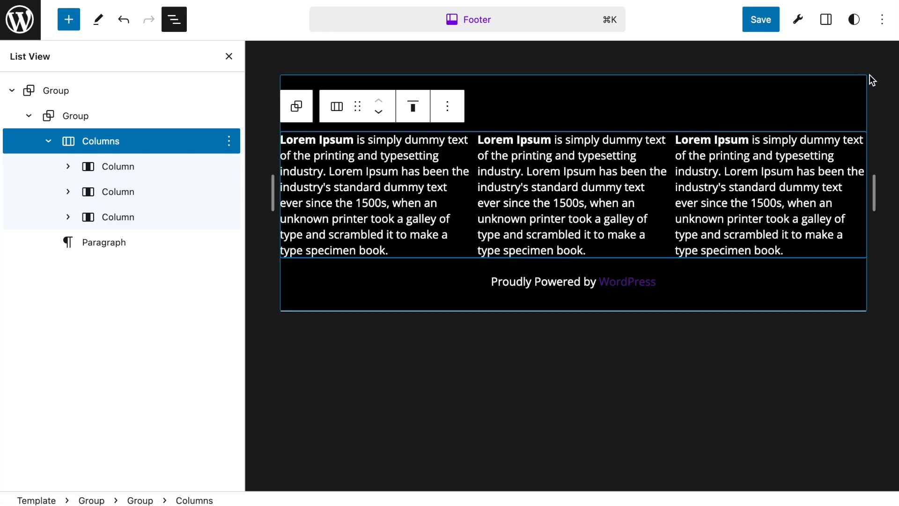
{"action": "left_click_drag", "start_coordinate": [871, 201], "coordinate": [833, 199]}
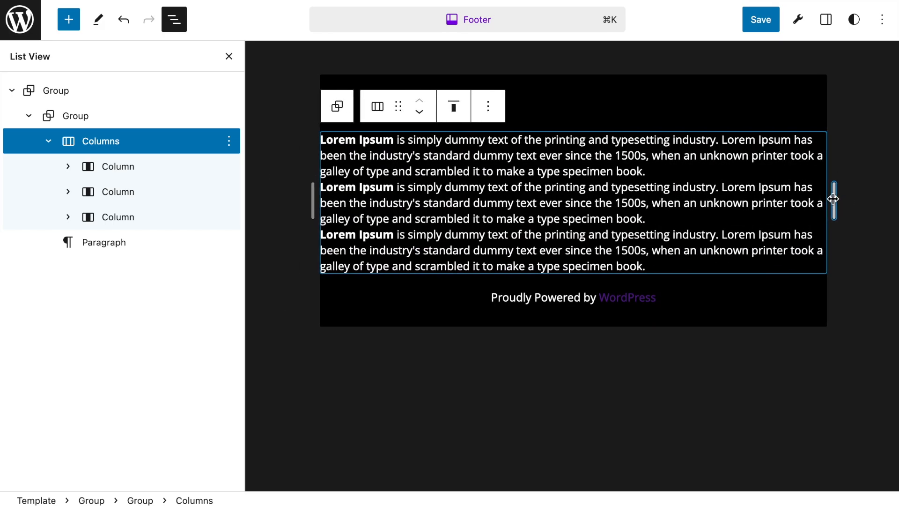
- Set the Columns block's vertical block spacing to 4
{"action": "left_click", "coordinate": [855, 20]}
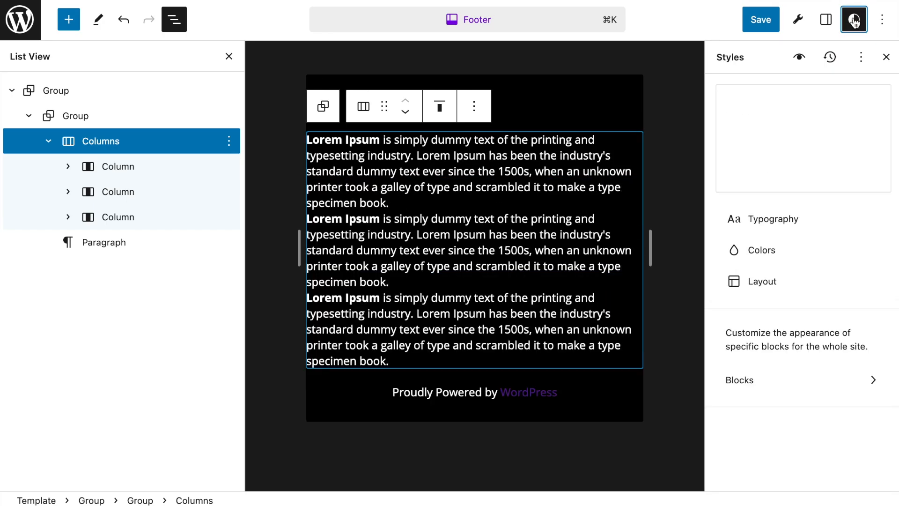
{"action": "left_click", "coordinate": [827, 20]}
{"action": "left_click", "coordinate": [853, 174]}
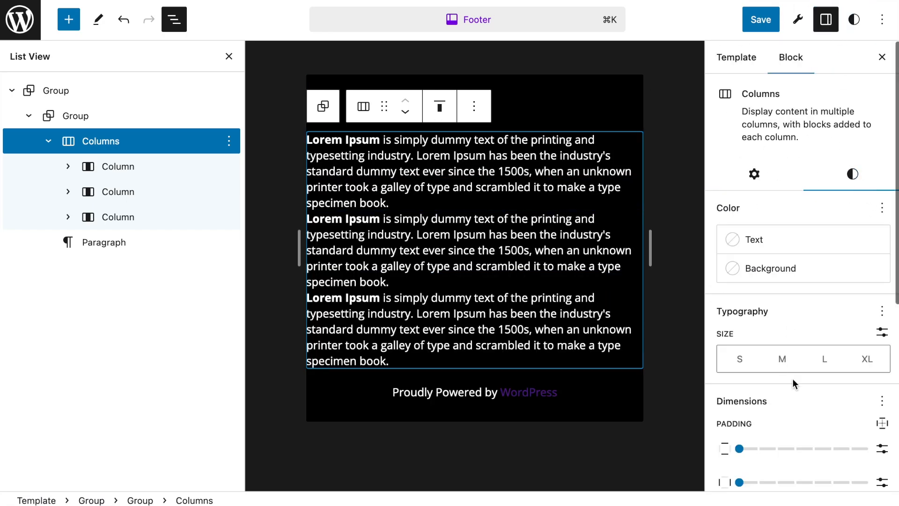
{"action": "scroll", "coordinate": [795, 383], "scroll_direction": "down", "scroll_amount": 6}
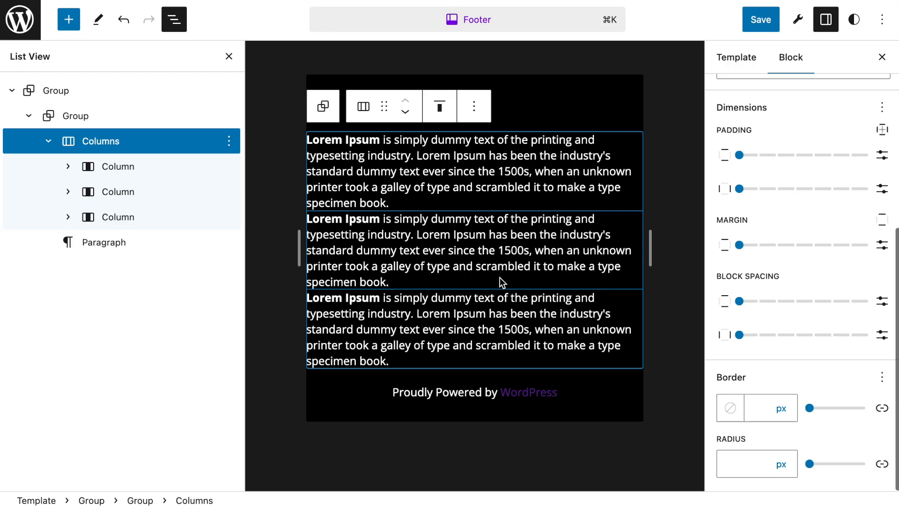
{"action": "left_click_drag", "start_coordinate": [746, 305], "coordinate": [817, 310]}
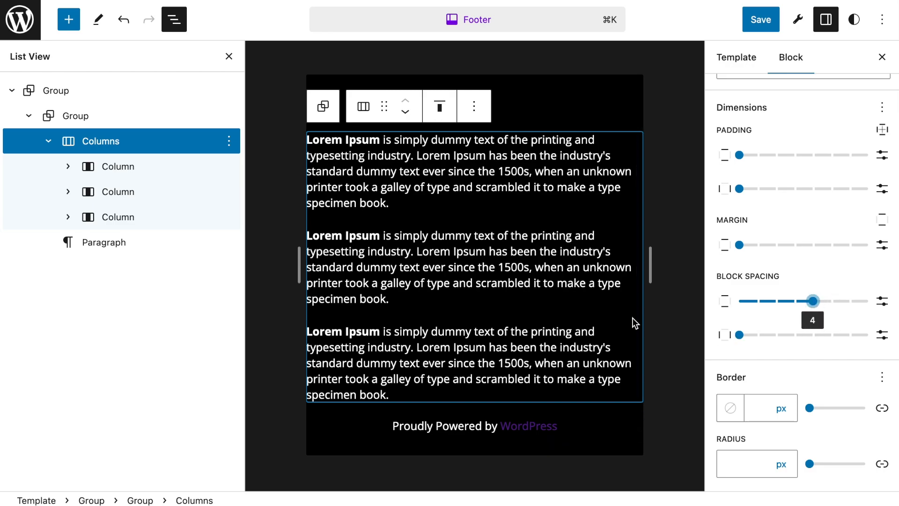
- Increase the Columns block's horizontal block spacing to widen the gaps between the three text columns
{"action": "left_click", "coordinate": [229, 56]}
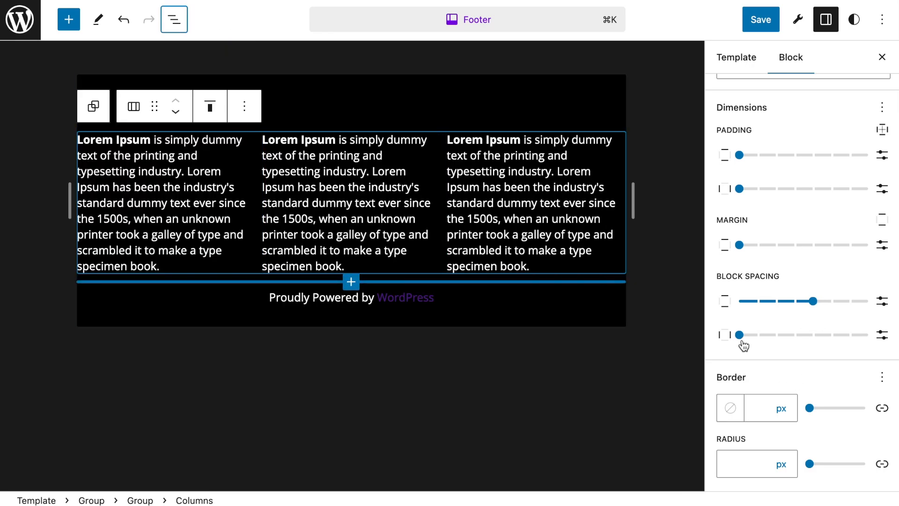
{"action": "left_click_drag", "start_coordinate": [741, 338], "coordinate": [848, 340]}
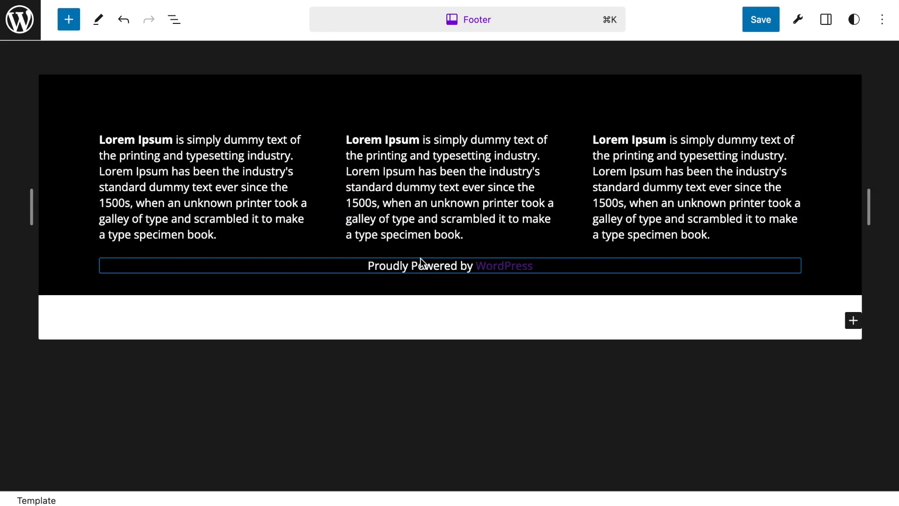
{"action": "left_click", "coordinate": [301, 196]}
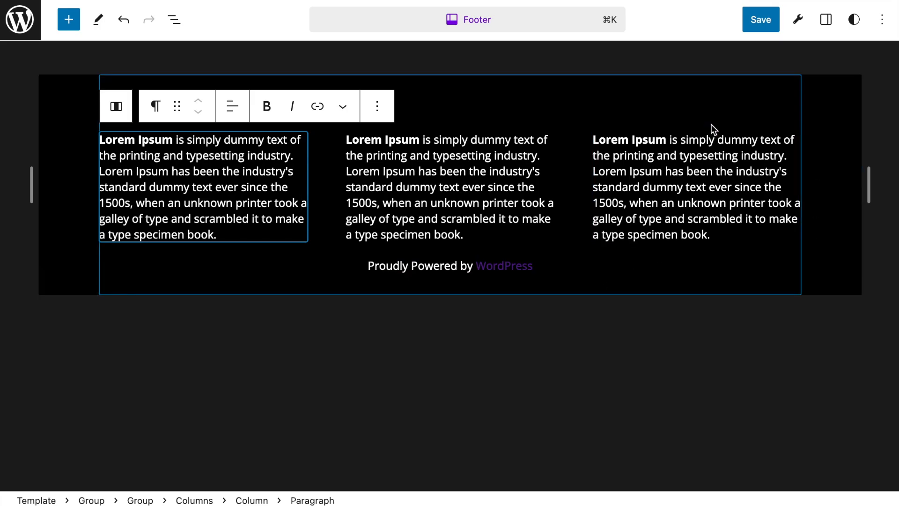
- Set the inner Group's top padding to 30 px
{"action": "left_click", "coordinate": [486, 103]}
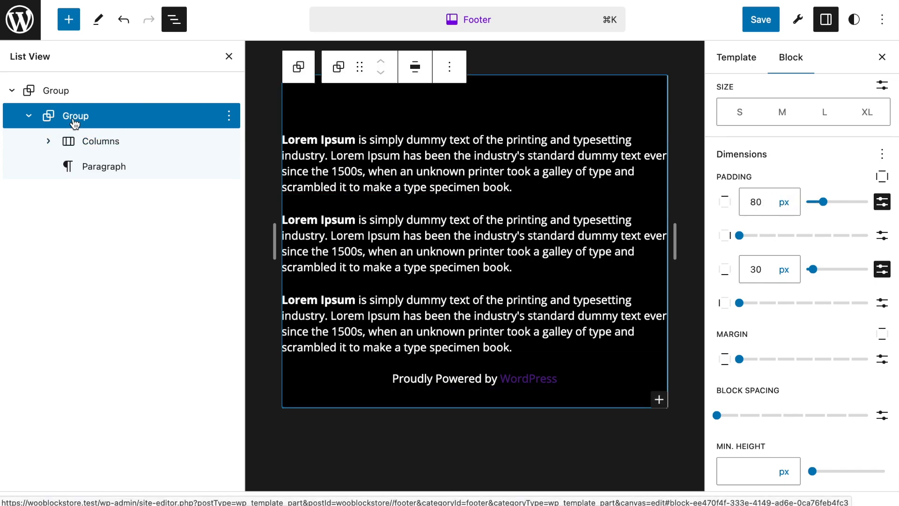
{"action": "double_click", "coordinate": [753, 200]}
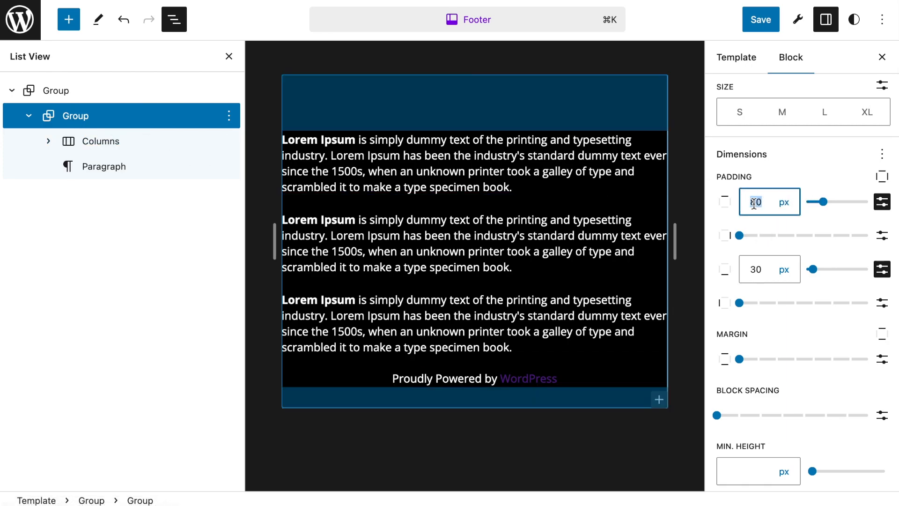
{"action": "type", "text": "30"}
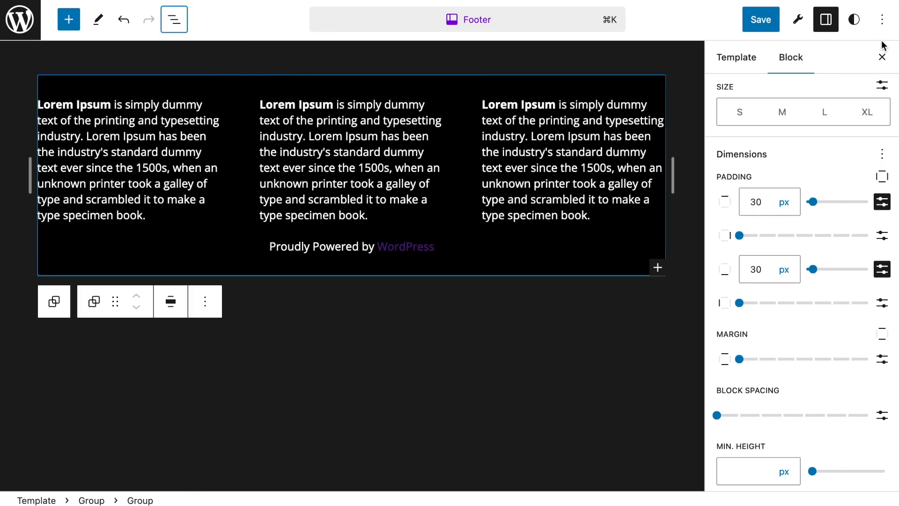
{"action": "left_click", "coordinate": [884, 58]}
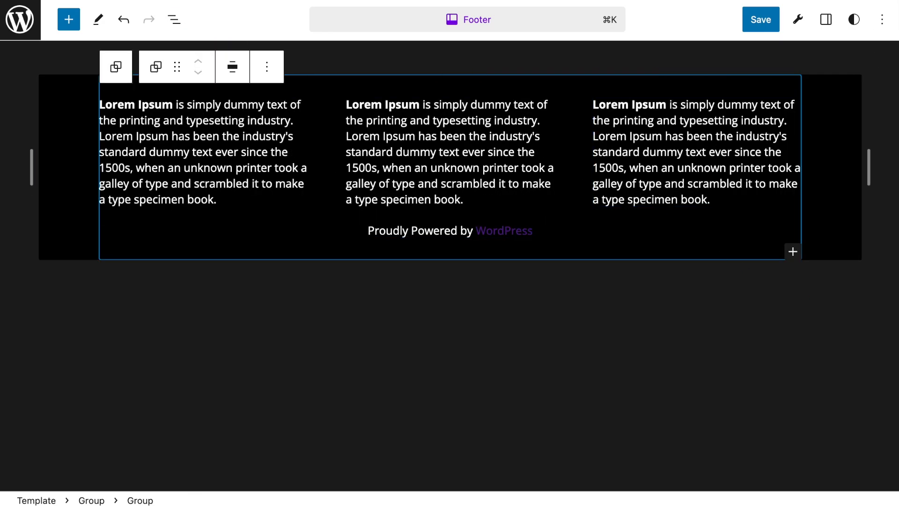
- Switch the inner Group's vertical padding from a custom size to the preset scale and set it to 6
{"action": "left_click", "coordinate": [853, 339]}
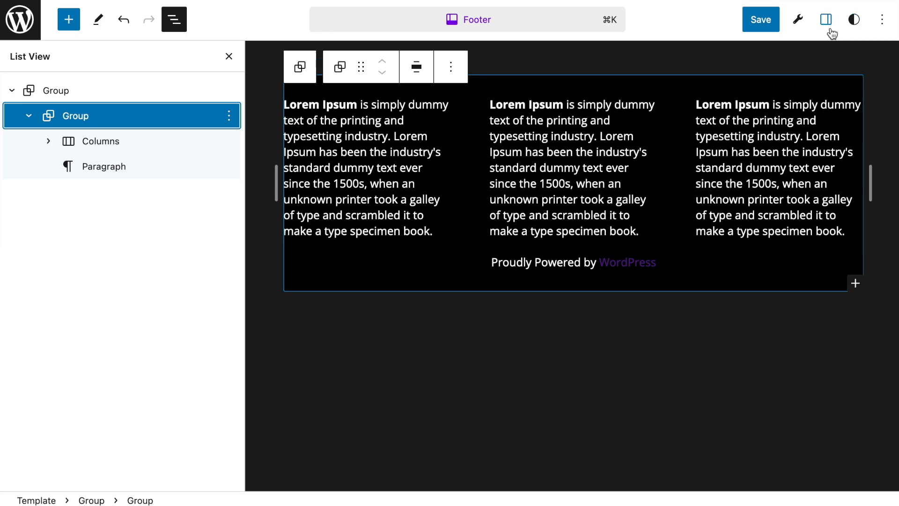
{"action": "left_click", "coordinate": [834, 23]}
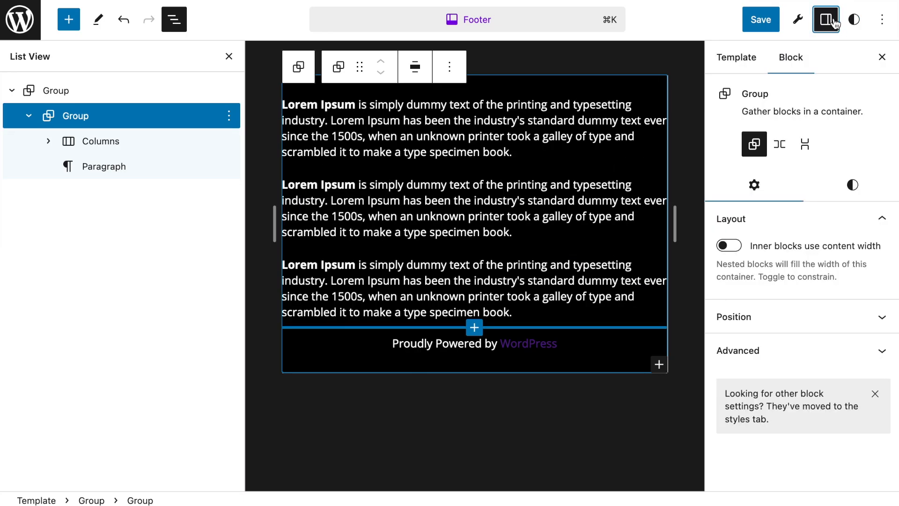
{"action": "left_click", "coordinate": [230, 57]}
{"action": "left_click", "coordinate": [870, 190]}
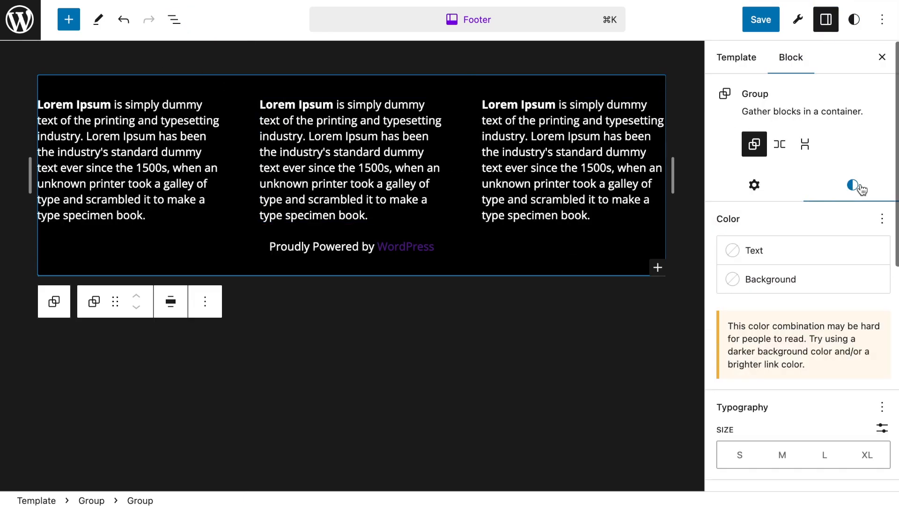
{"action": "scroll", "coordinate": [864, 388], "scroll_direction": "down", "scroll_amount": 8}
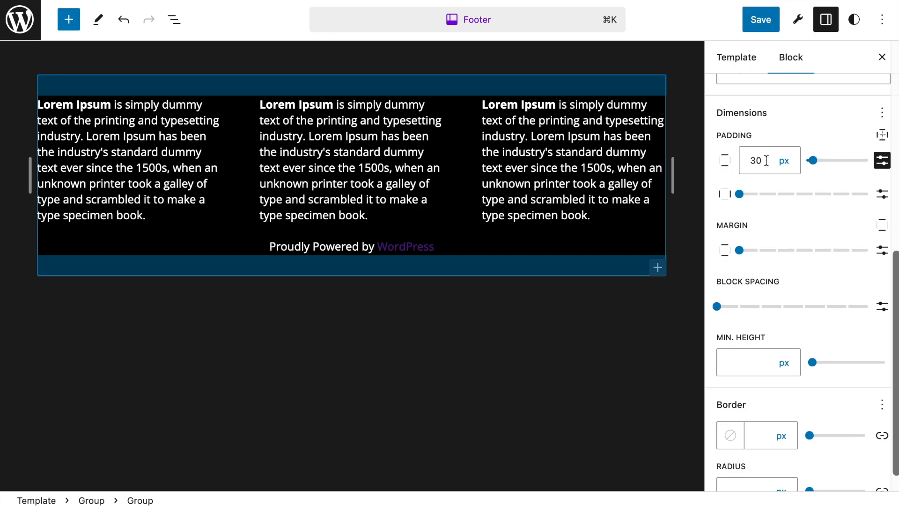
{"action": "left_click", "coordinate": [882, 160]}
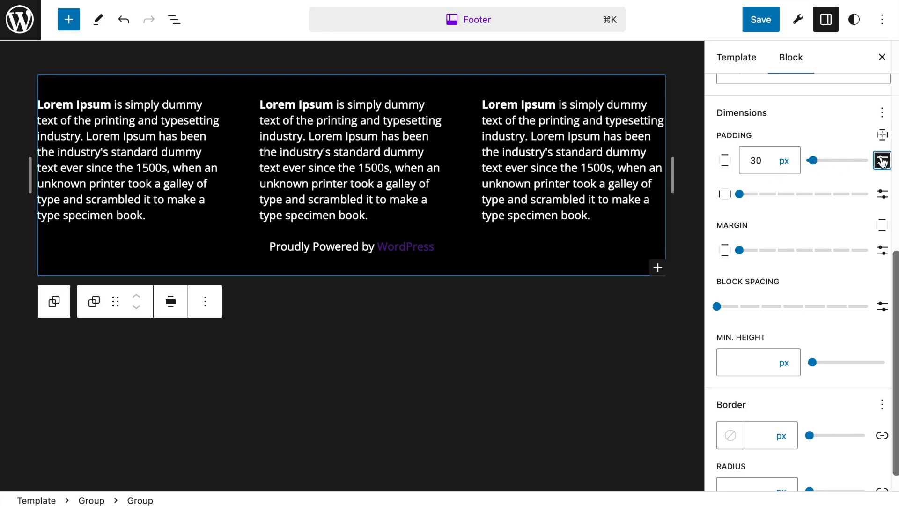
{"action": "left_click_drag", "start_coordinate": [740, 161], "coordinate": [851, 171]}
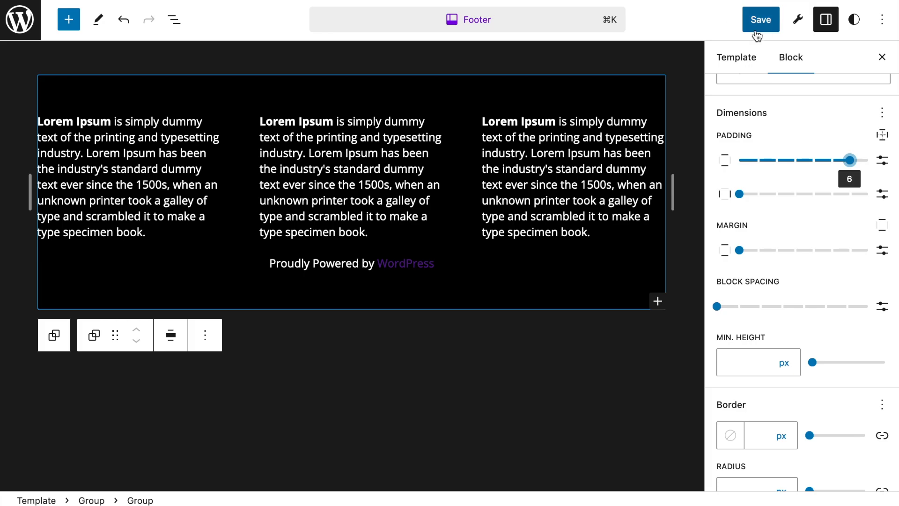
- Save the changes to the Footer template part
{"action": "left_click", "coordinate": [883, 56]}
{"action": "left_click", "coordinate": [778, 391]}
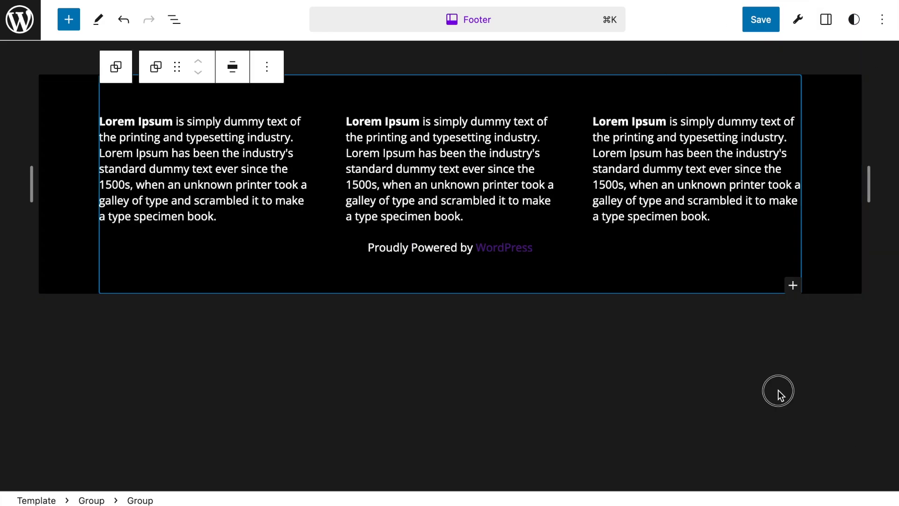
{"action": "key", "text": "super+s"}
- Show the padding control for the "Proudly Powered by WordPress" paragraph in the footer
{"action": "left_click", "coordinate": [425, 248]}
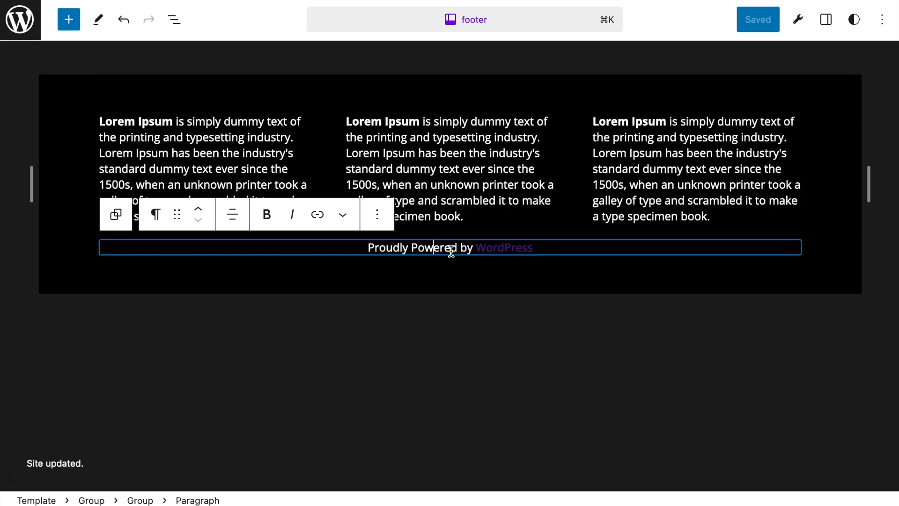
{"action": "left_click", "coordinate": [855, 20]}
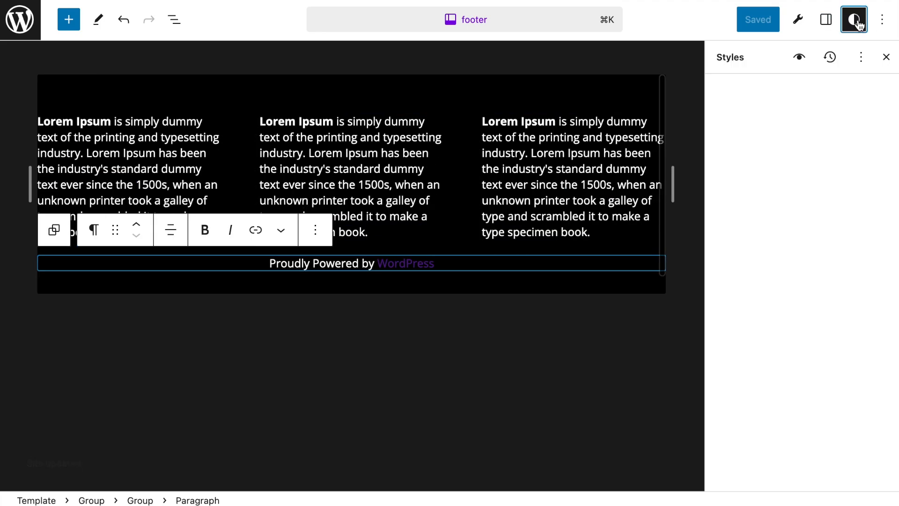
{"action": "left_click", "coordinate": [826, 19]}
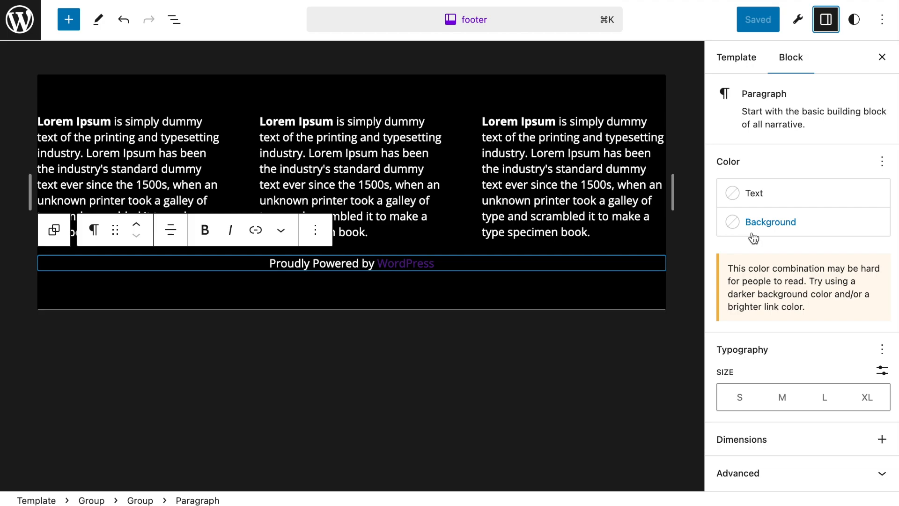
{"action": "left_click", "coordinate": [888, 440]}
{"action": "left_click", "coordinate": [783, 342]}
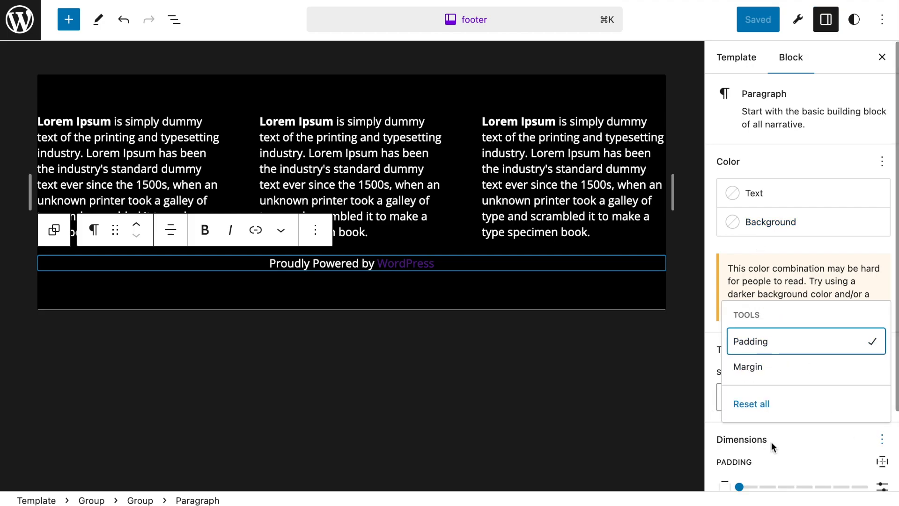
- Restrict the "Proudly Powered by WordPress" paragraph's padding control to the top side and increase its top padding on the preset scale
{"action": "left_click", "coordinate": [882, 462]}
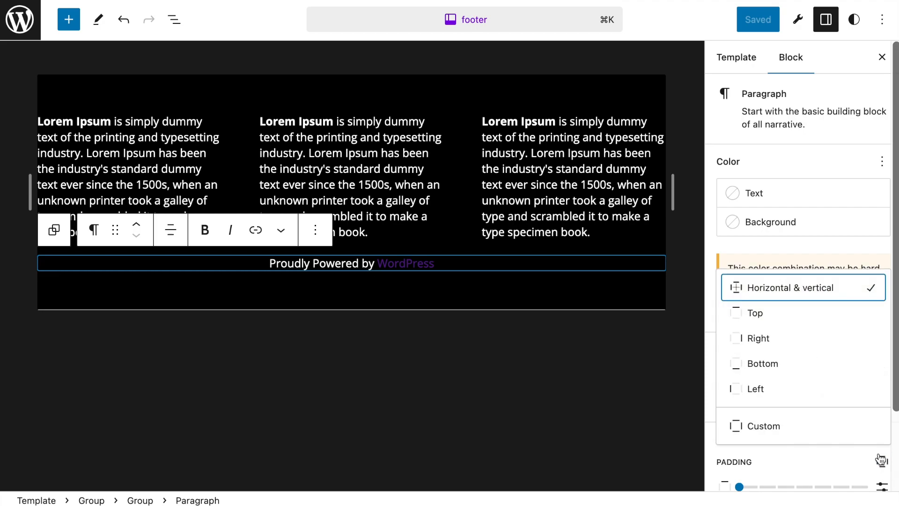
{"action": "left_click", "coordinate": [776, 367]}
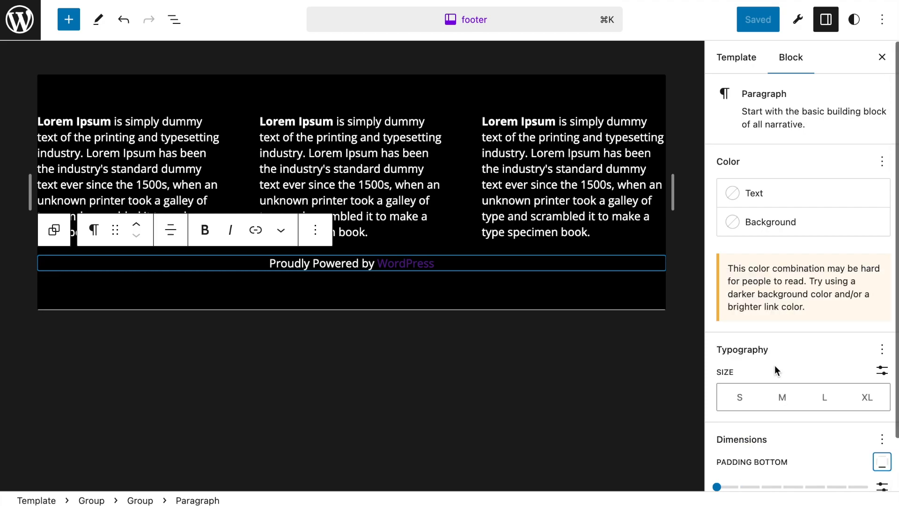
{"action": "left_click", "coordinate": [873, 457]}
{"action": "left_click", "coordinate": [755, 314]}
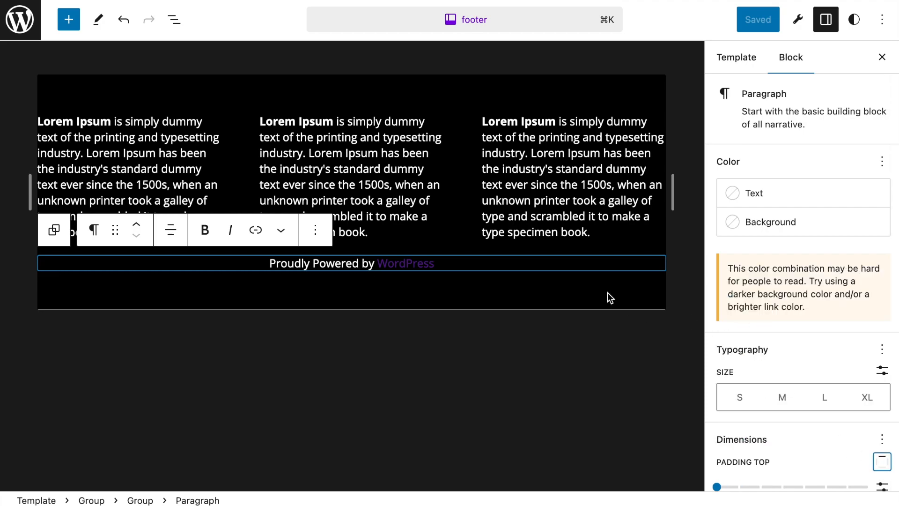
{"action": "scroll", "coordinate": [798, 458], "scroll_direction": "down", "scroll_amount": 2}
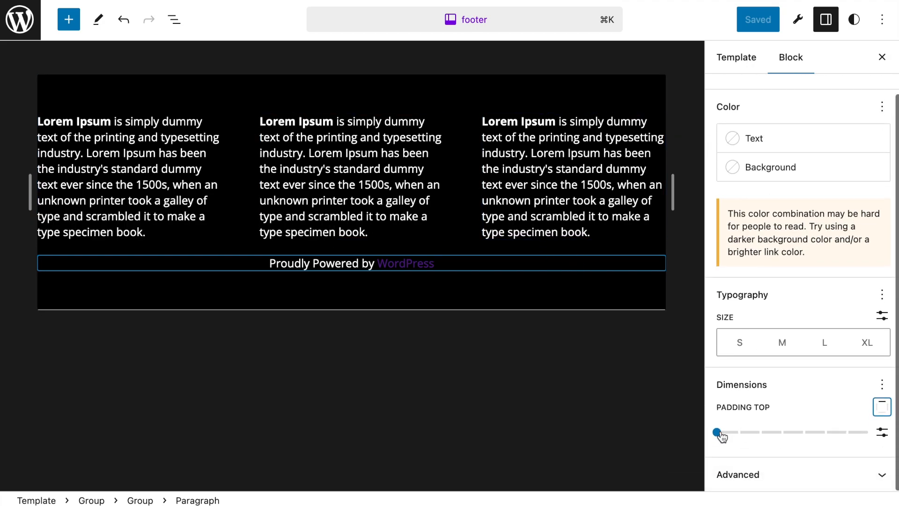
{"action": "left_click_drag", "start_coordinate": [717, 434], "coordinate": [826, 435]}
{"action": "left_click", "coordinate": [687, 309]}
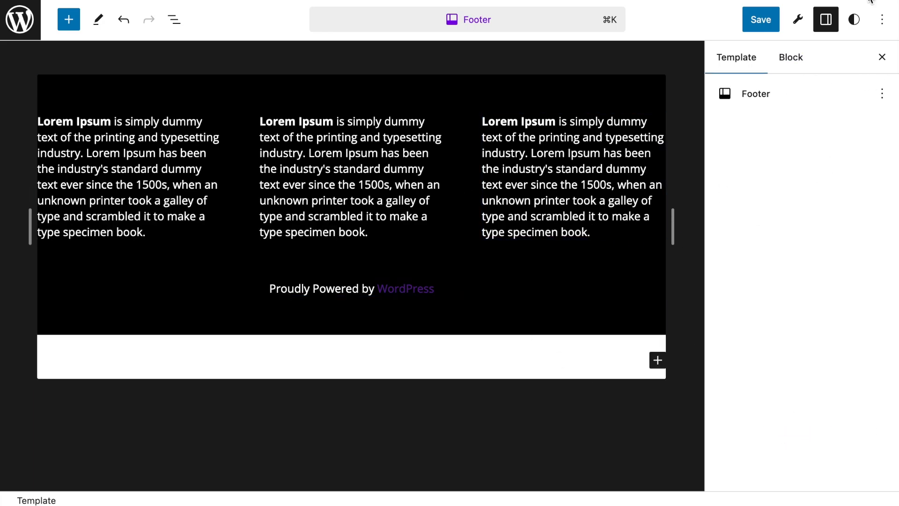
- Close the block settings and save the Footer template part
{"action": "left_click", "coordinate": [883, 58]}
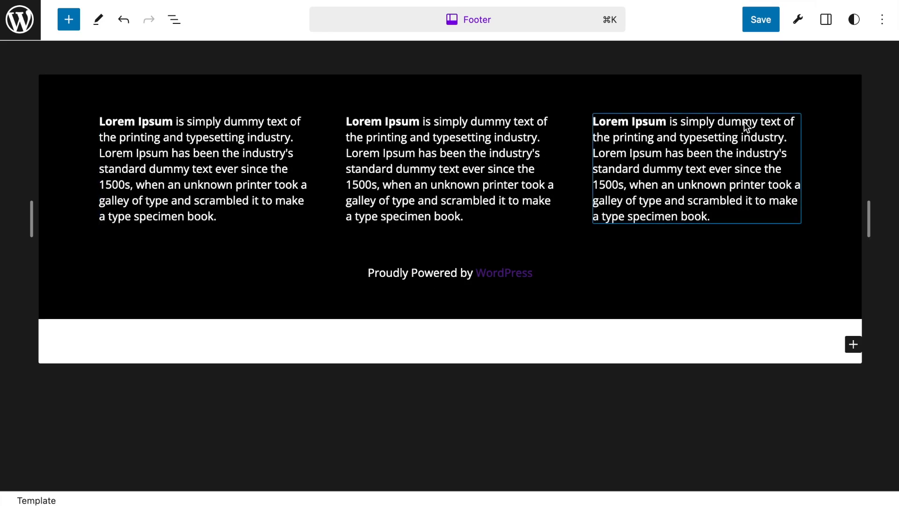
{"action": "left_click", "coordinate": [762, 19]}
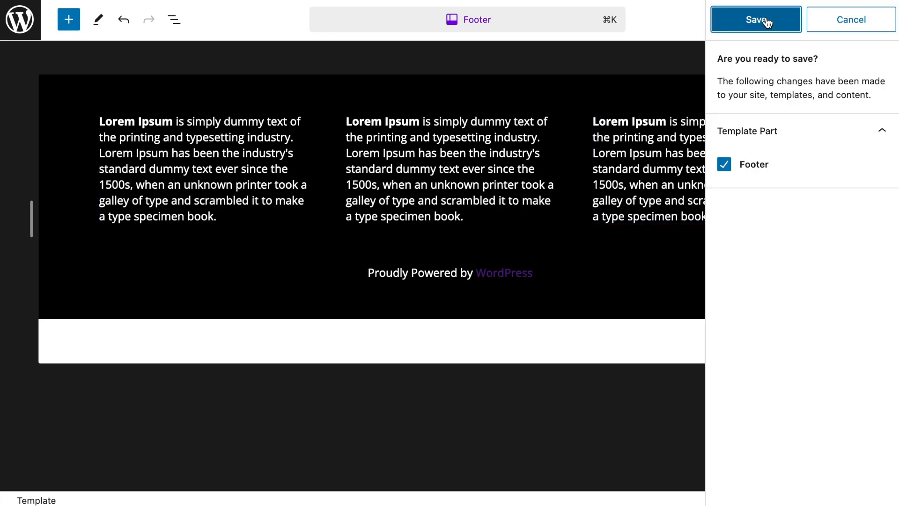
{"action": "left_click", "coordinate": [768, 22]}
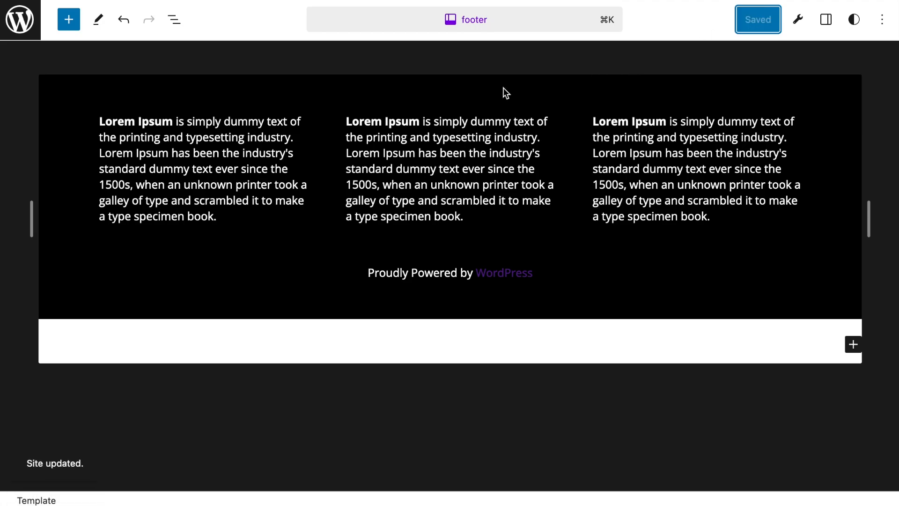
- Leave the site editor, open the live WBS home page and check the layout of its header and footer
{"action": "left_click", "coordinate": [29, 28]}
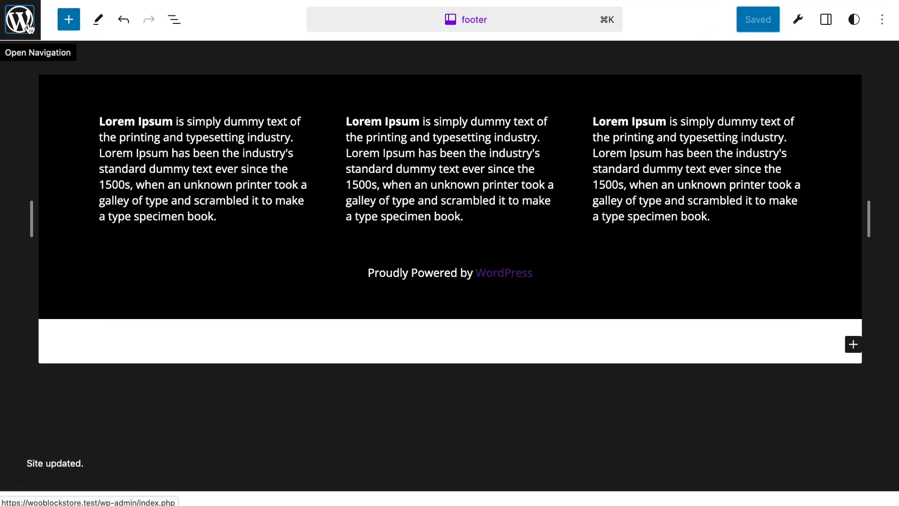
{"action": "left_click", "coordinate": [28, 27]}
{"action": "left_click", "coordinate": [51, 14]}
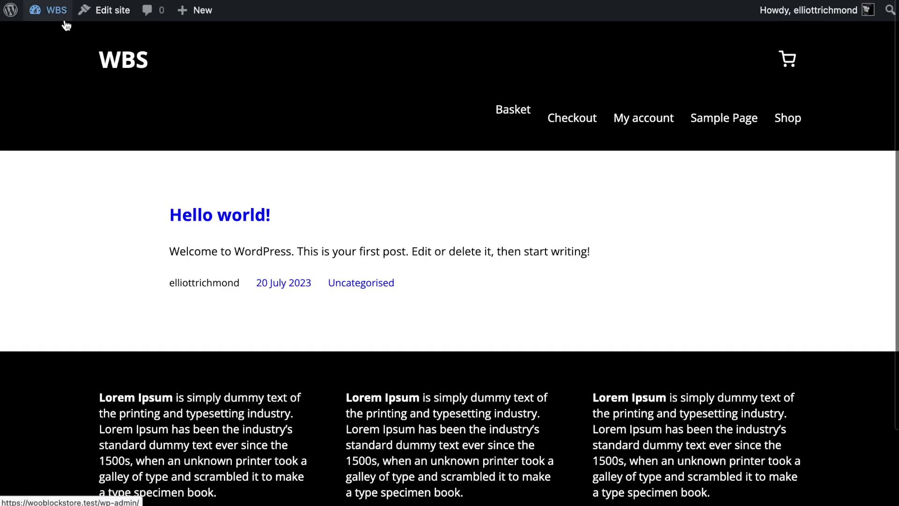
{"action": "scroll", "coordinate": [776, 349], "scroll_direction": "down", "scroll_amount": 1}
{"action": "scroll", "coordinate": [771, 344], "scroll_direction": "down", "scroll_amount": 4}
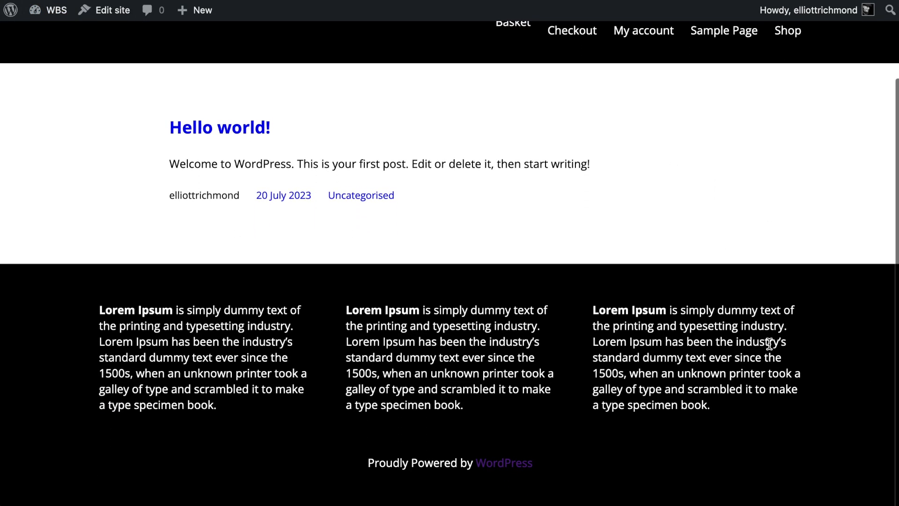
{"action": "scroll", "coordinate": [767, 343], "scroll_direction": "up", "scroll_amount": 5}
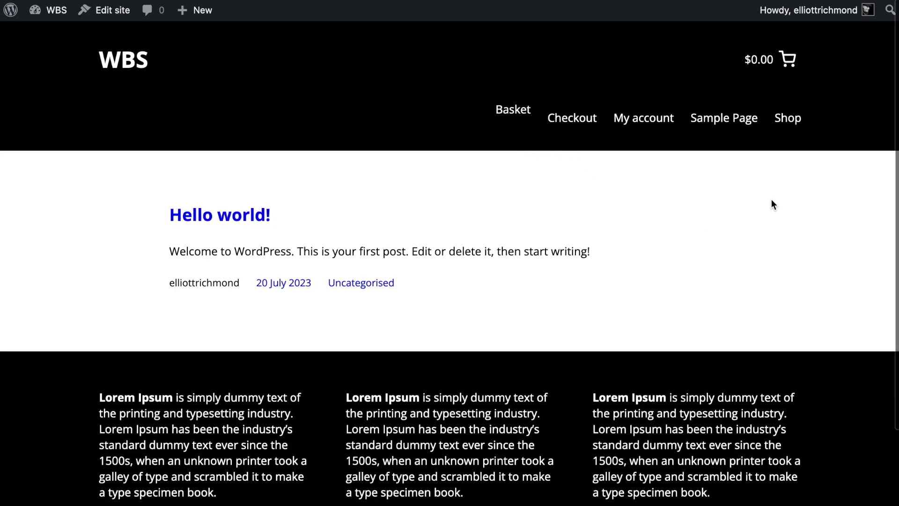
{"action": "scroll", "coordinate": [740, 206], "scroll_direction": "down", "scroll_amount": 2}
- Inspect the Basket navigation link and its parent list item in the browser's developer tools
{"action": "right_click", "coordinate": [739, 212]}
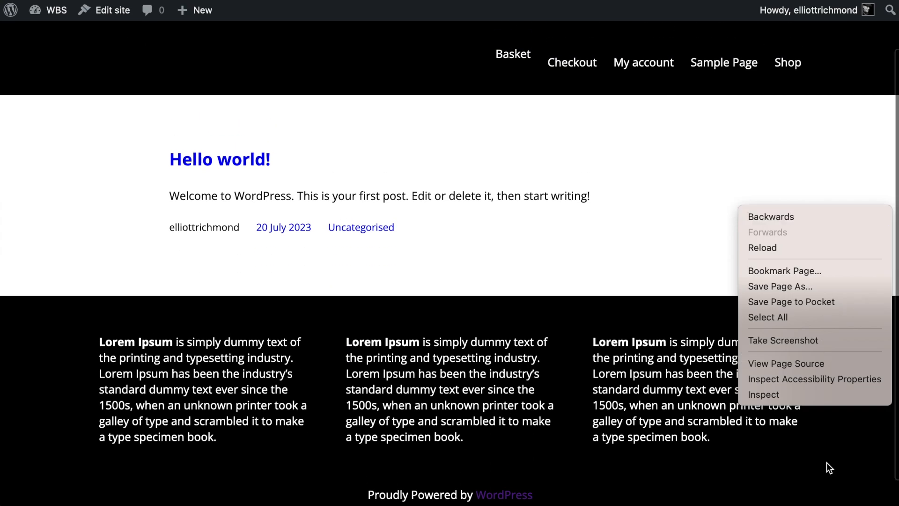
{"action": "left_click", "coordinate": [780, 396]}
{"action": "right_click", "coordinate": [515, 53]}
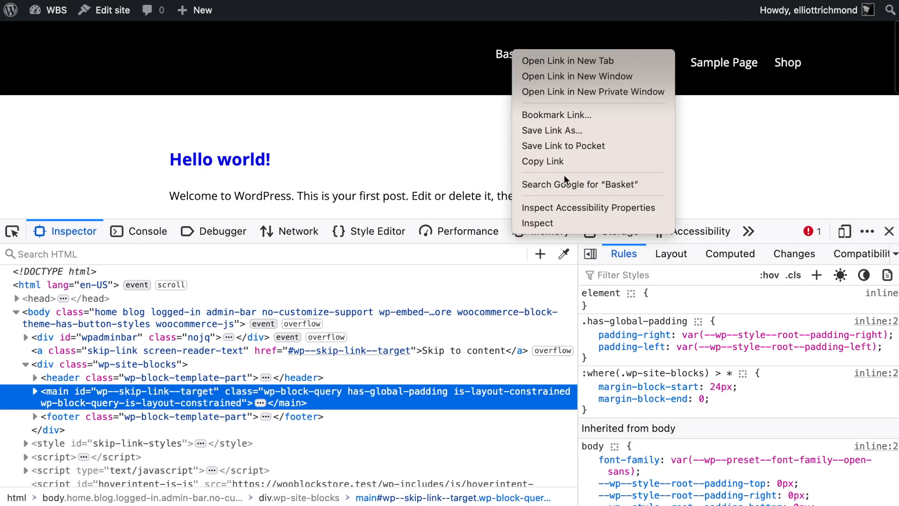
{"action": "left_click", "coordinate": [532, 222]}
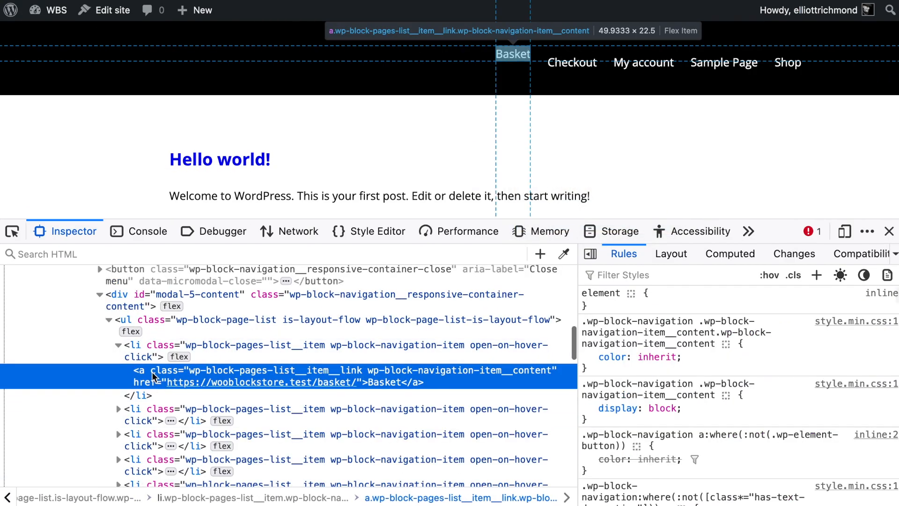
{"action": "left_click", "coordinate": [136, 352]}
- Visit the Checkout, My account and Sample Page pages in turn to compare the header navigation
{"action": "left_click", "coordinate": [572, 62]}
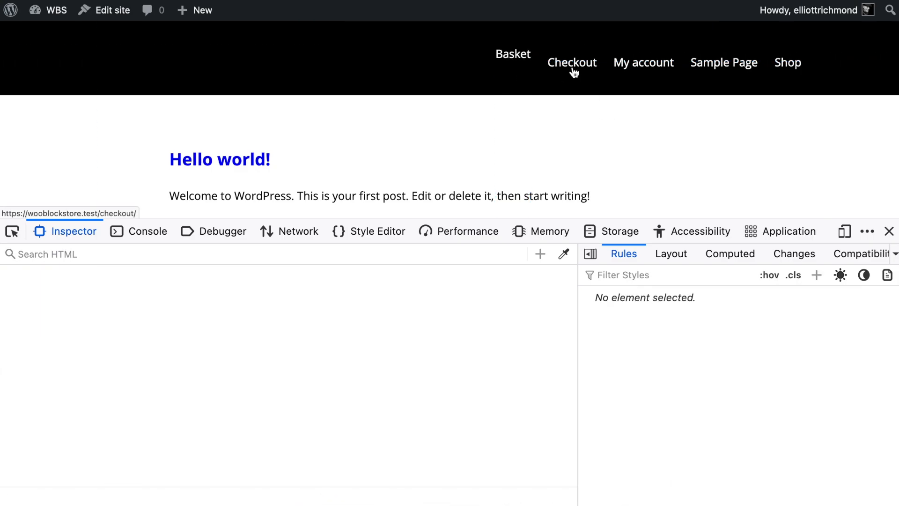
{"action": "left_click", "coordinate": [618, 118]}
{"action": "left_click", "coordinate": [715, 123]}
- Inspect the Basket link on Sample Page and examine the CSS rules of the list item that follows it
{"action": "right_click", "coordinate": [513, 110]}
{"action": "left_click", "coordinate": [520, 275]}
{"action": "left_click", "coordinate": [145, 412]}
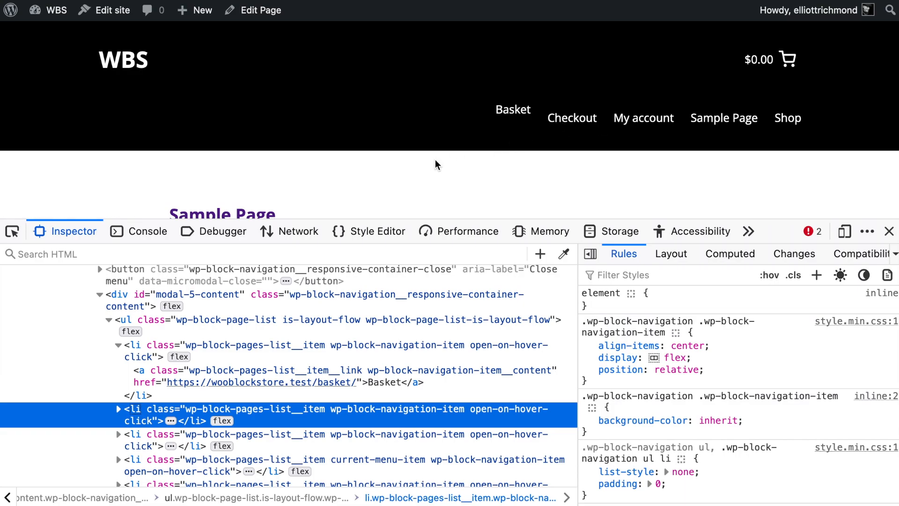
- Close the developer tools and review the three-column footer at the end of Sample Page
{"action": "scroll", "coordinate": [435, 164], "scroll_direction": "down", "scroll_amount": 10}
{"action": "key", "text": "F12"}
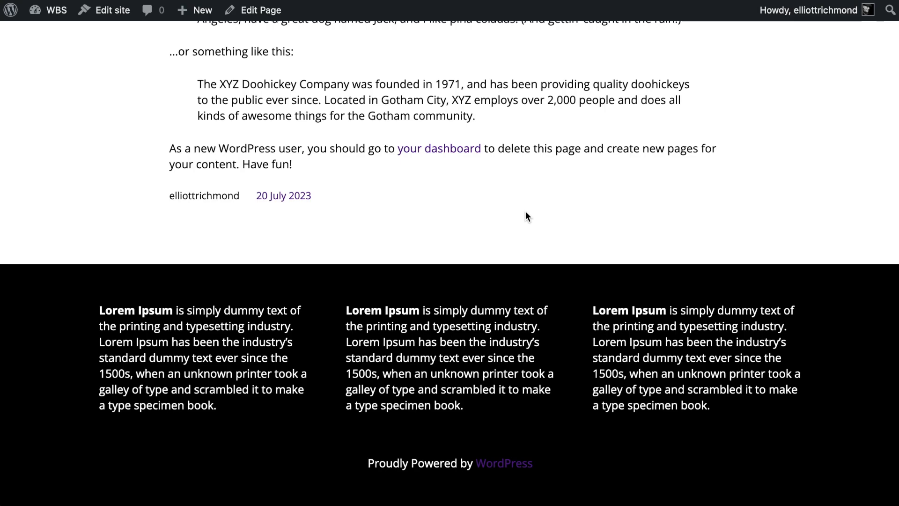
{"action": "scroll", "coordinate": [776, 231], "scroll_direction": "up", "scroll_amount": 1}
{"action": "scroll", "coordinate": [776, 231], "scroll_direction": "down", "scroll_amount": 1}
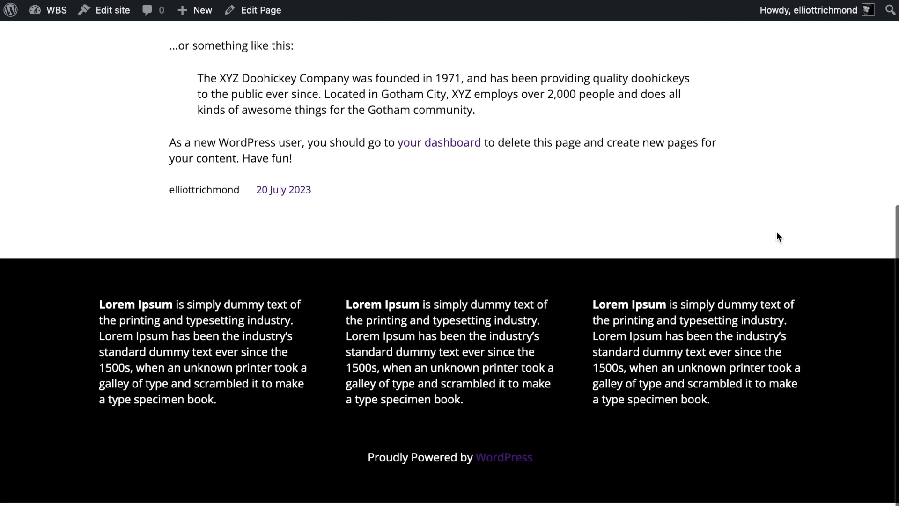